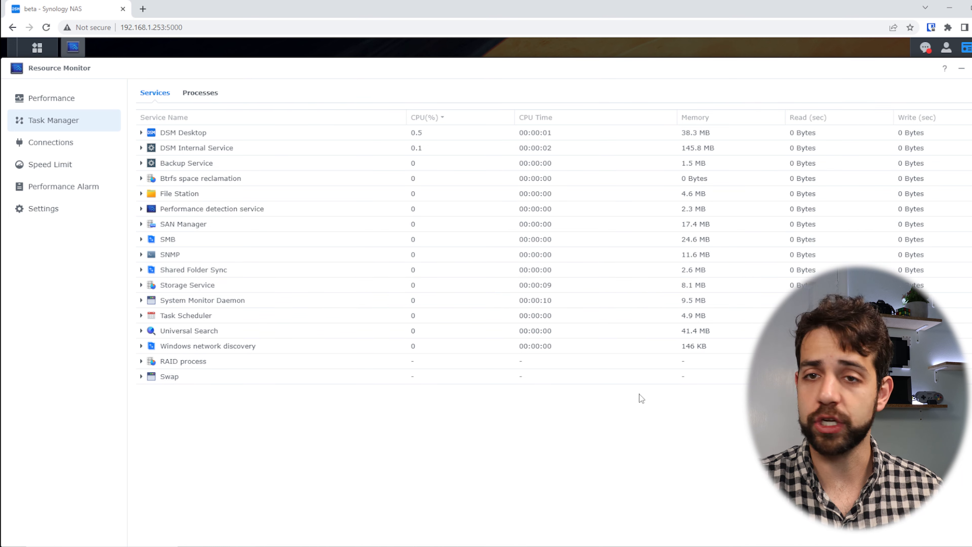
- Review the connected users, accessed files, speed limit, performance alarm and settings pages in Resource Monitor
{"action": "left_click", "coordinate": [58, 141]}
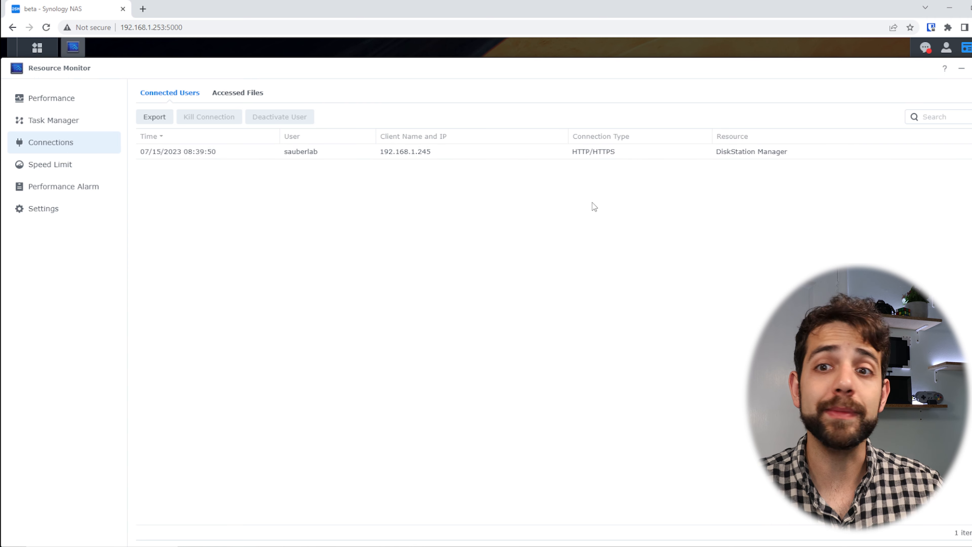
{"action": "left_click", "coordinate": [255, 95]}
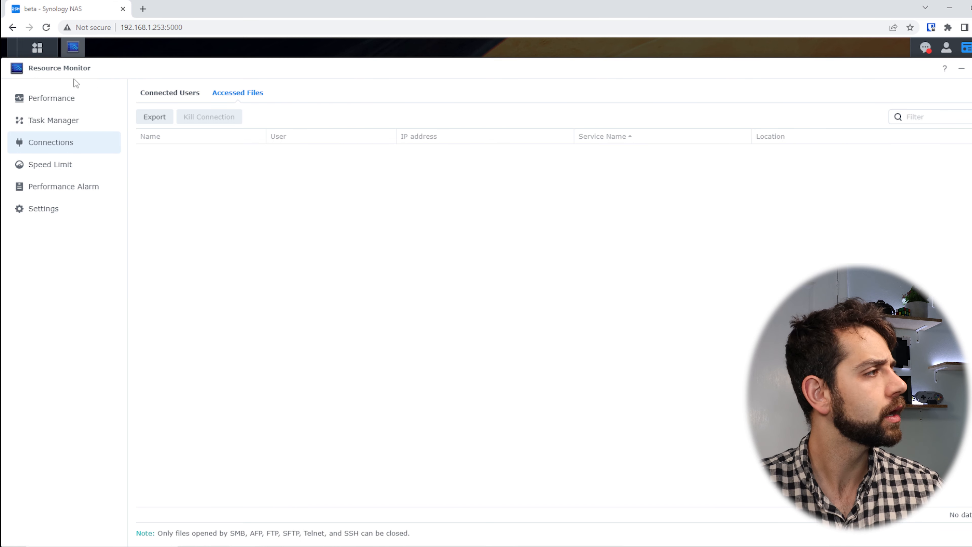
{"action": "left_click", "coordinate": [51, 167]}
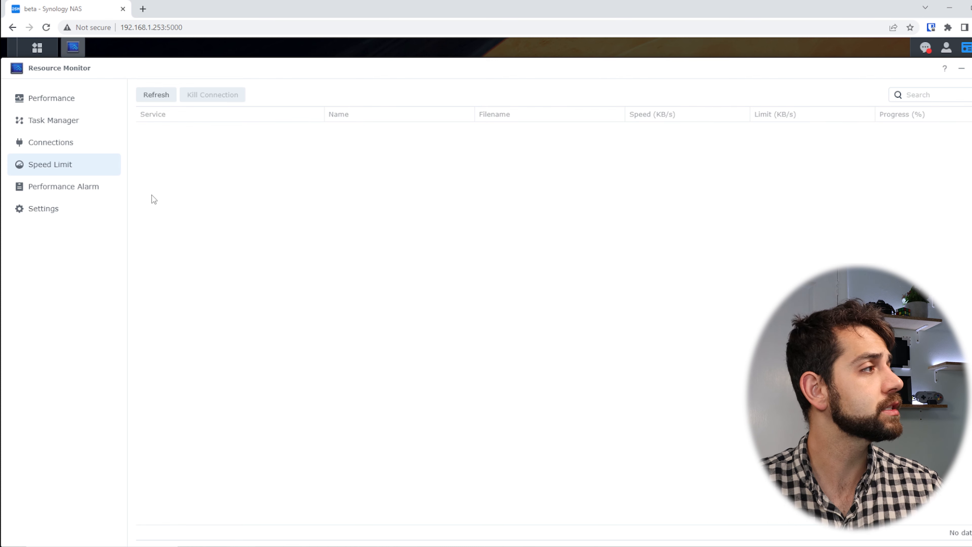
{"action": "left_click", "coordinate": [91, 190]}
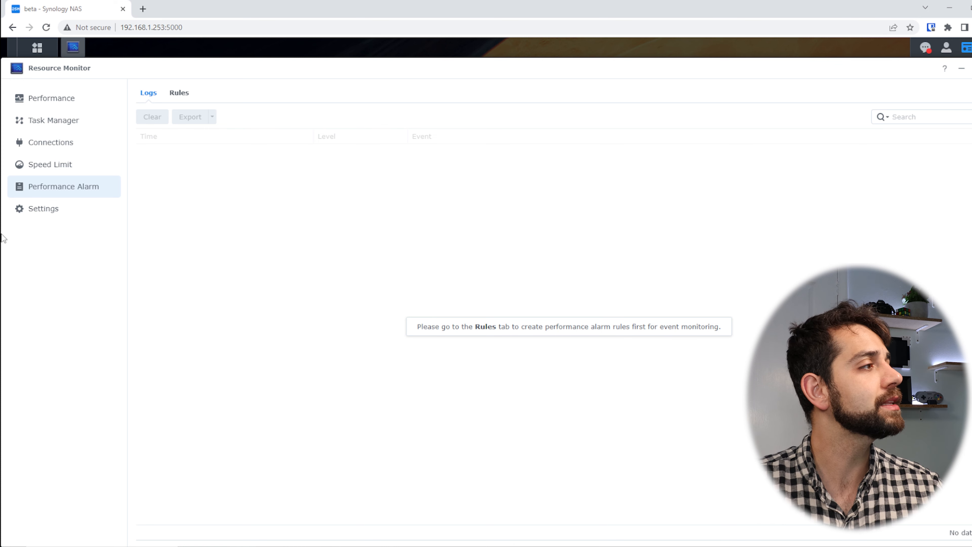
{"action": "left_click", "coordinate": [30, 213]}
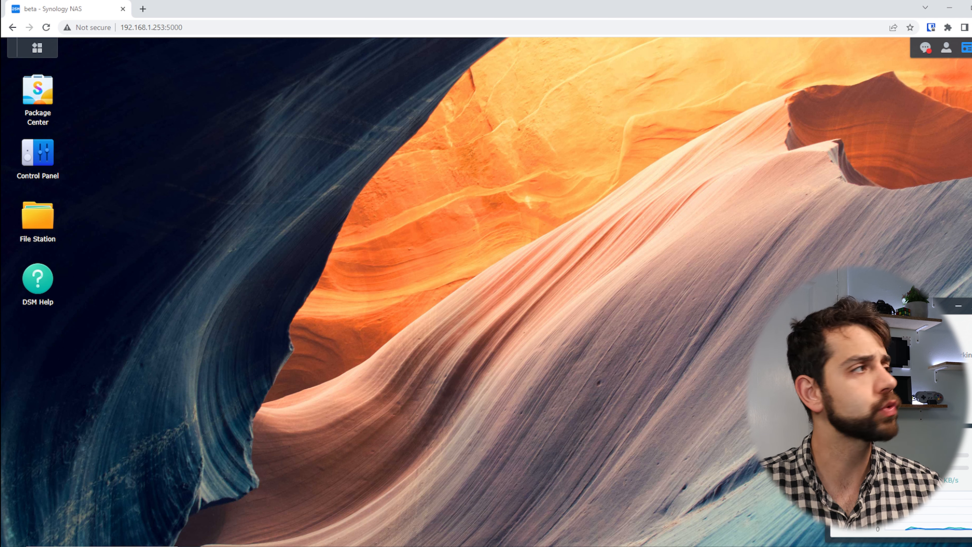
- Open the list of groups under User & Group in Control Panel
{"action": "left_click", "coordinate": [37, 47]}
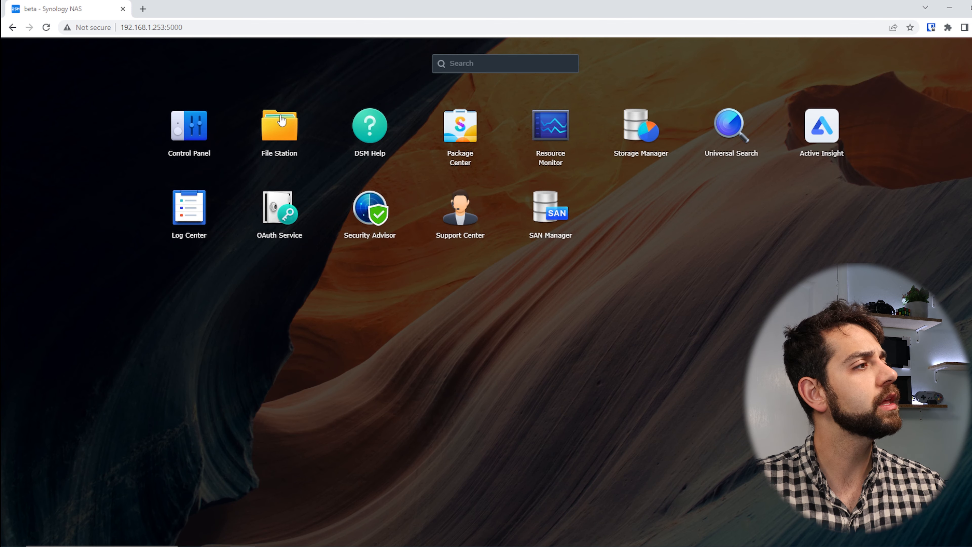
{"action": "left_click", "coordinate": [188, 129]}
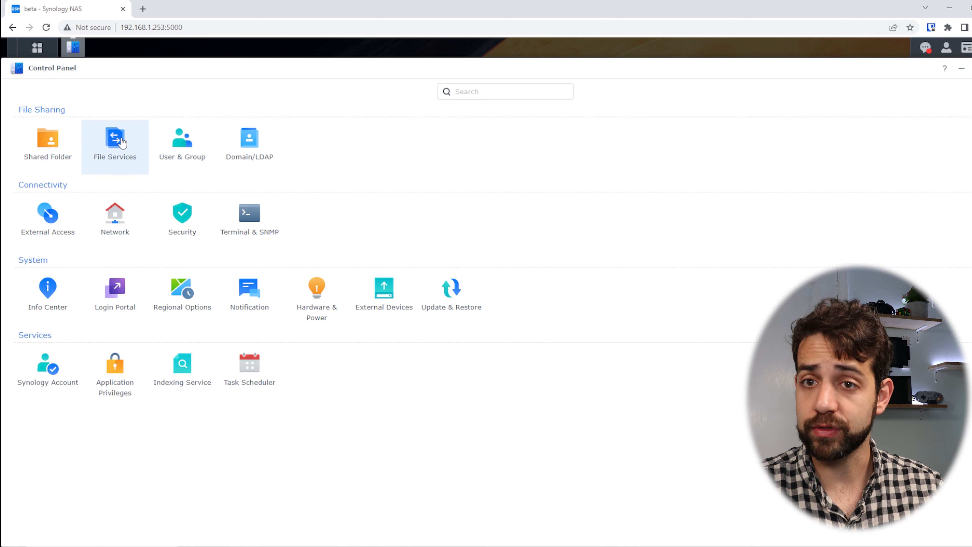
{"action": "left_click", "coordinate": [174, 147]}
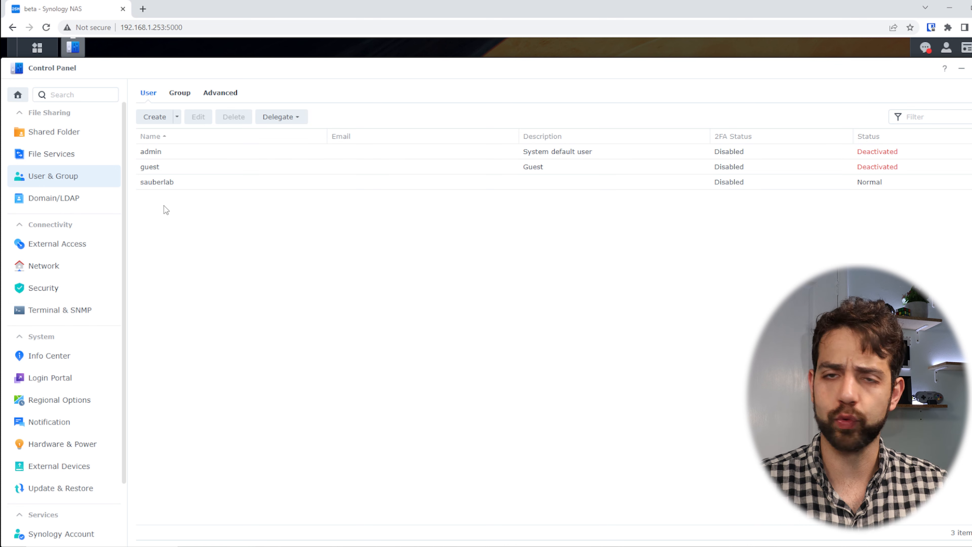
{"action": "left_click", "coordinate": [183, 99]}
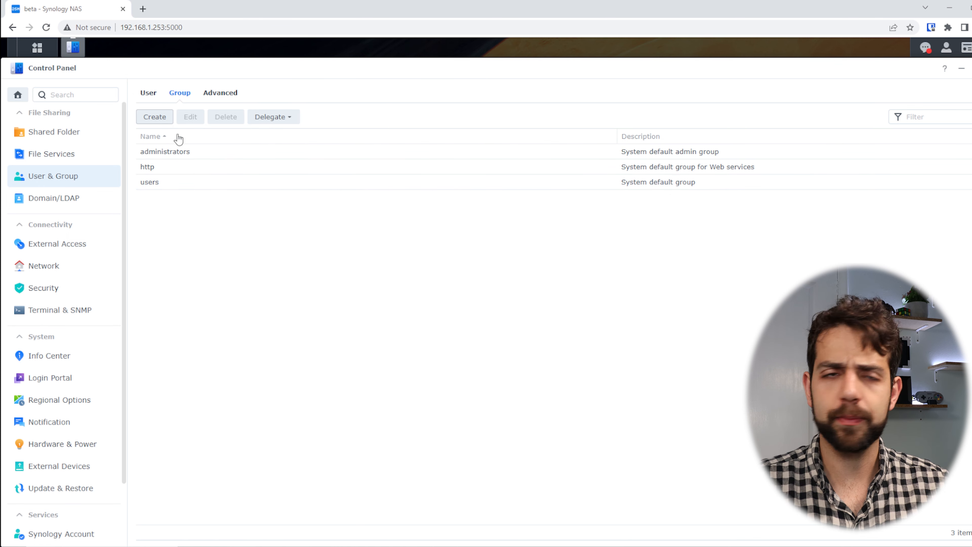
- Start creating a new group named HR and proceed to its member selection
{"action": "left_click", "coordinate": [164, 121]}
{"action": "left_click", "coordinate": [503, 245]}
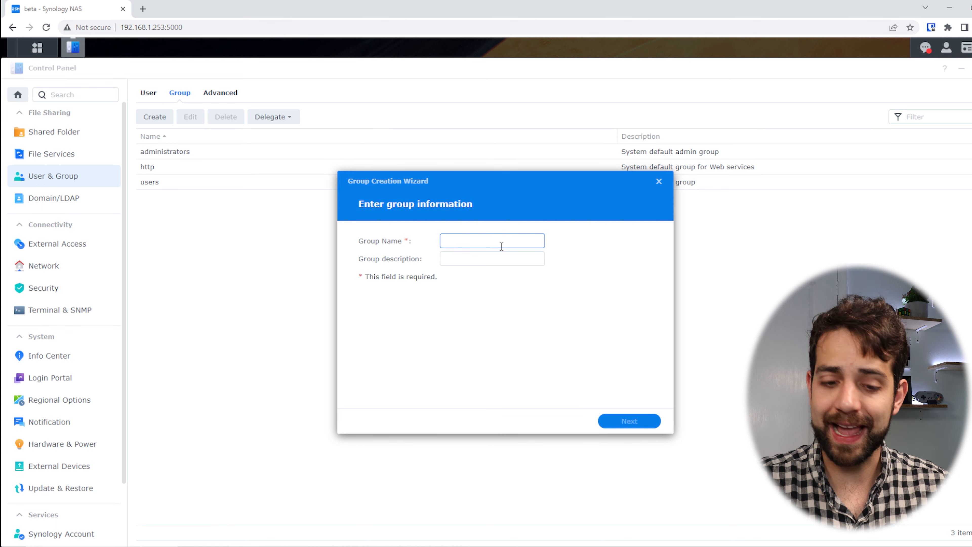
{"action": "type", "text": "HR"}
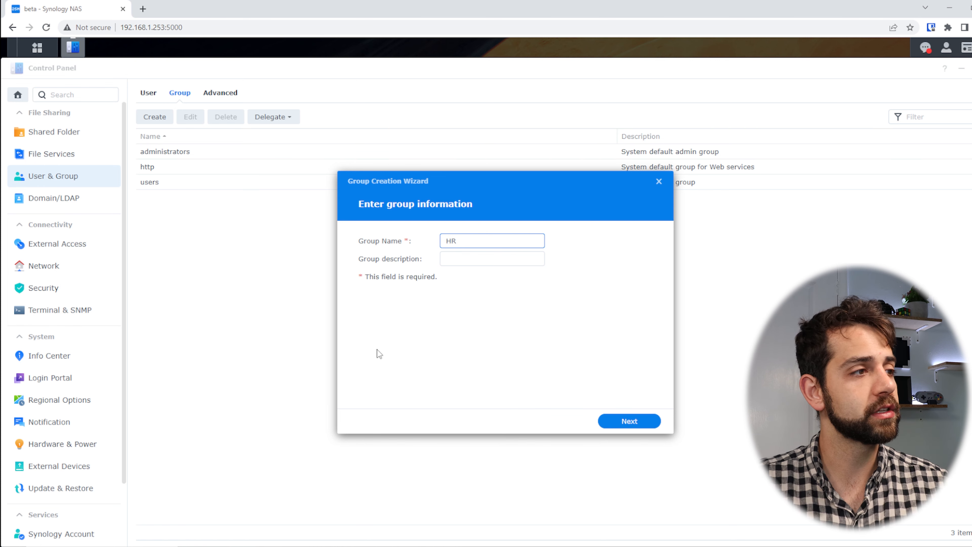
{"action": "left_click", "coordinate": [627, 421]}
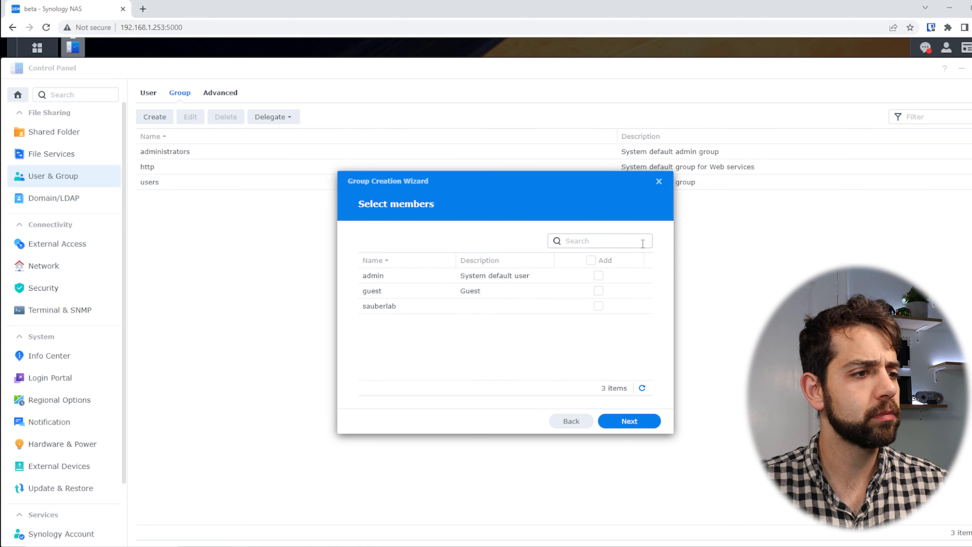
{"action": "left_click", "coordinate": [643, 423]}
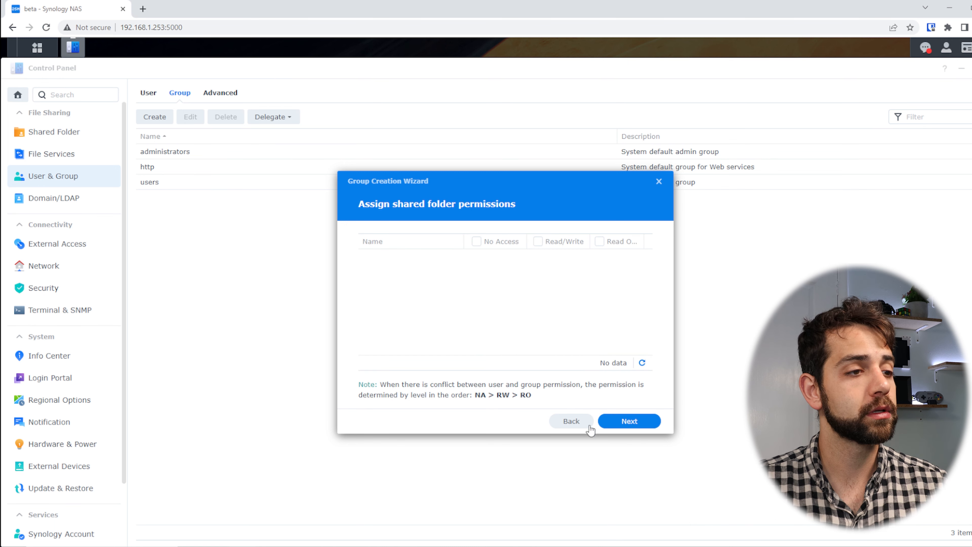
{"action": "left_click", "coordinate": [571, 420]}
{"action": "left_click", "coordinate": [571, 420]}
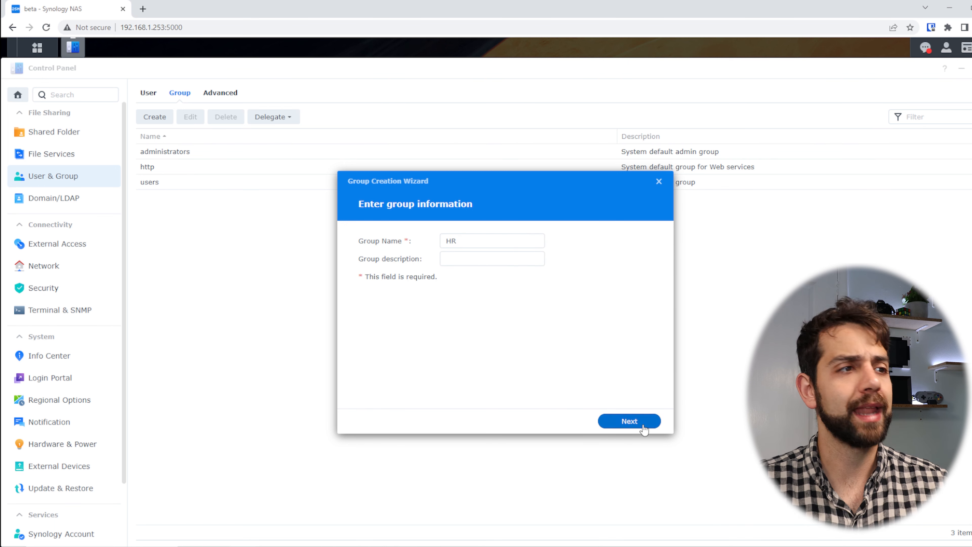
{"action": "left_click", "coordinate": [625, 415]}
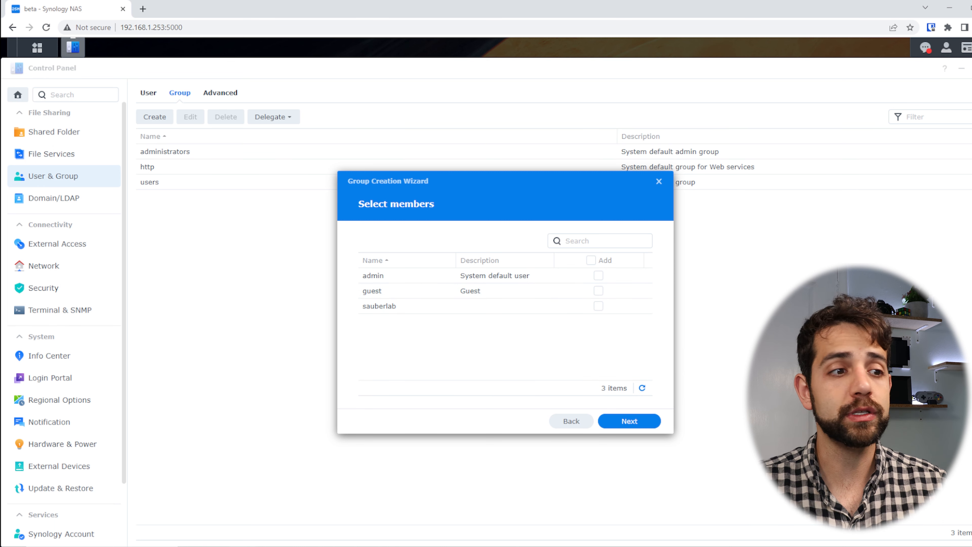
- Proceed to the HR group's application permissions without assigning members, shared folder permissions or a quota
{"action": "left_click", "coordinate": [626, 422]}
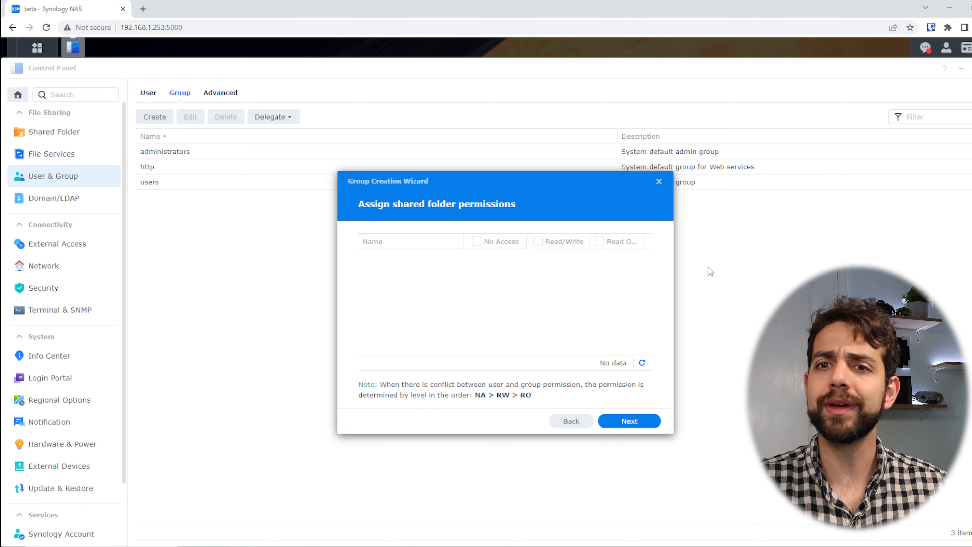
{"action": "left_click", "coordinate": [641, 418]}
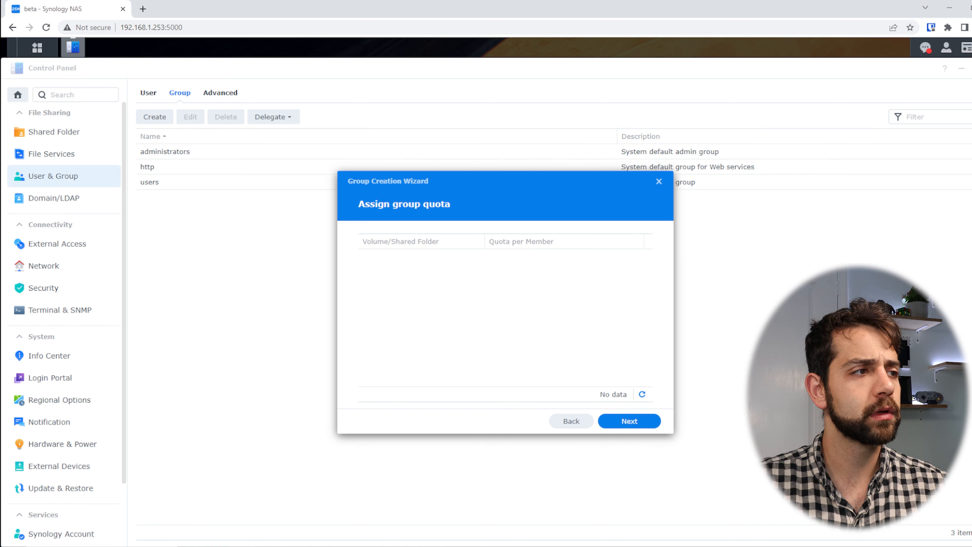
{"action": "left_click", "coordinate": [628, 421]}
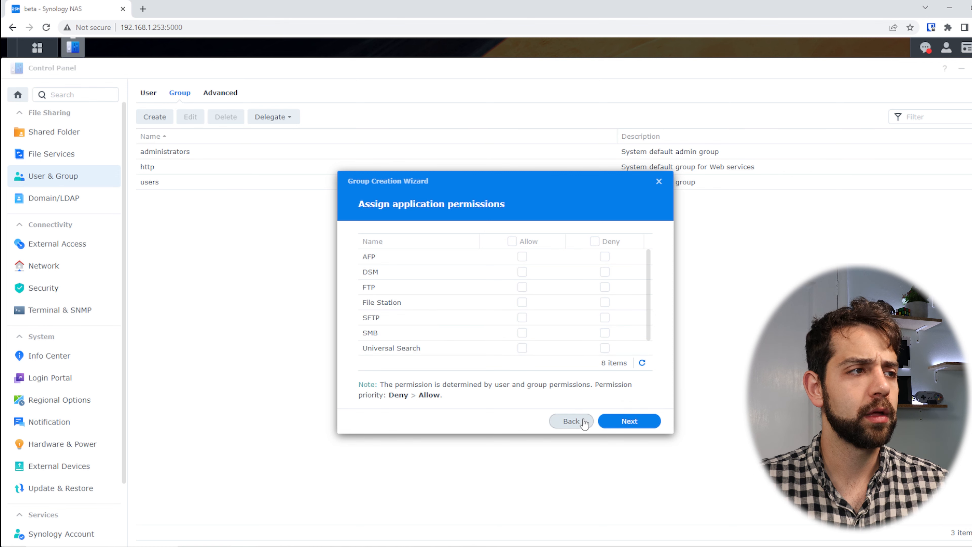
{"action": "left_click", "coordinate": [570, 420]}
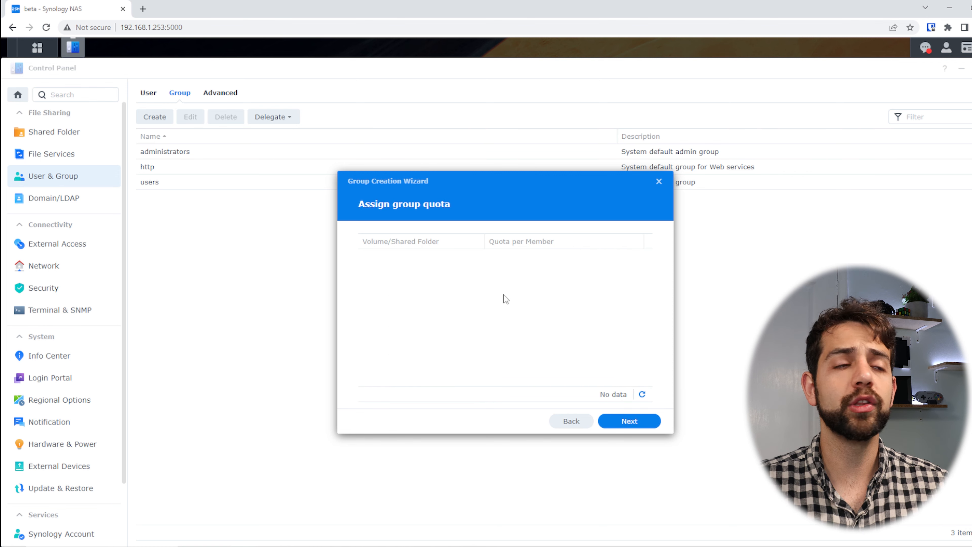
{"action": "left_click", "coordinate": [639, 421]}
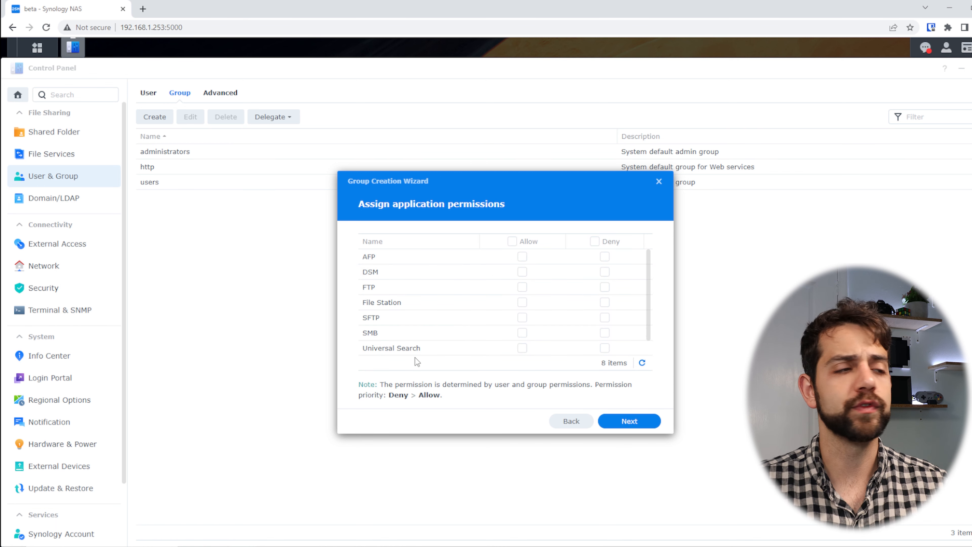
- Allow the HR group to use SMB, File Station and FTP
{"action": "left_click", "coordinate": [522, 333]}
{"action": "left_click", "coordinate": [522, 302]}
{"action": "left_click", "coordinate": [522, 287]}
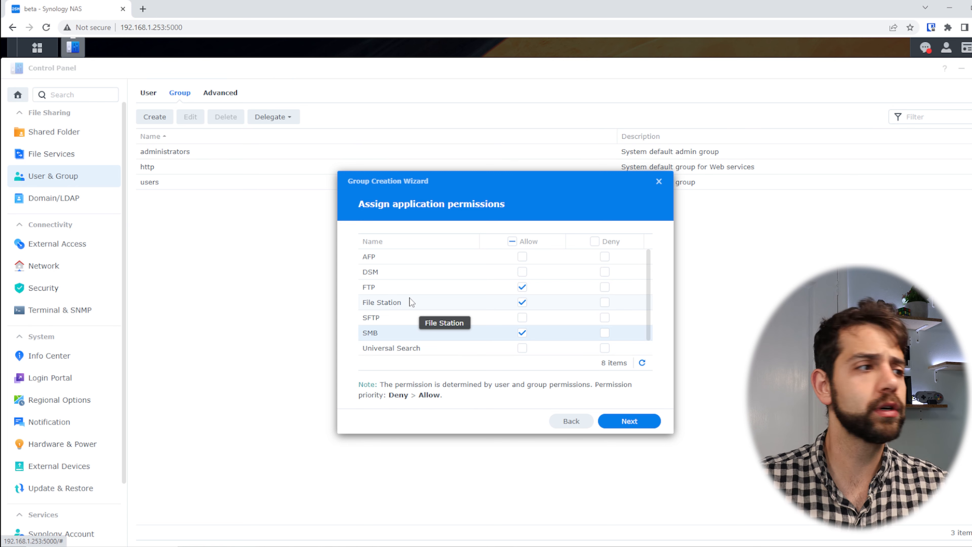
- Deny the HR group SFTP, DSM, AFP, Universal Search and rsync, and accept the application permissions
{"action": "left_click", "coordinate": [604, 318]}
{"action": "left_click", "coordinate": [605, 272]}
{"action": "left_click", "coordinate": [605, 257]}
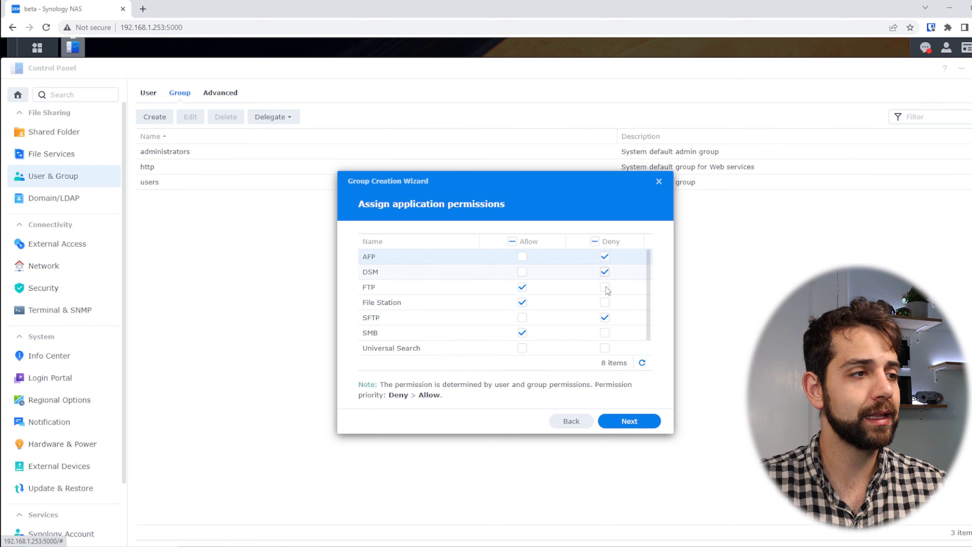
{"action": "left_click", "coordinate": [604, 348]}
{"action": "scroll", "coordinate": [612, 345], "scroll_direction": "down", "scroll_amount": 1}
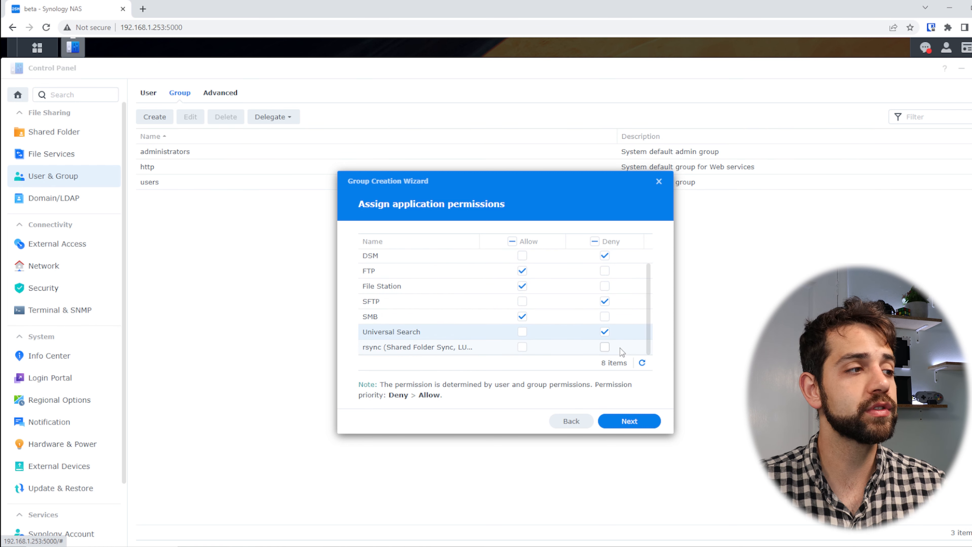
{"action": "left_click", "coordinate": [607, 347]}
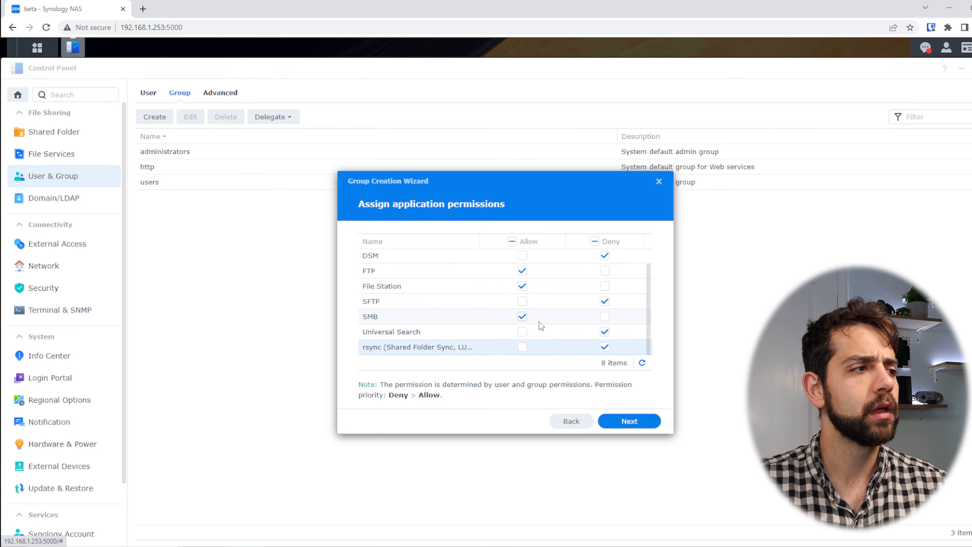
{"action": "left_click", "coordinate": [644, 421]}
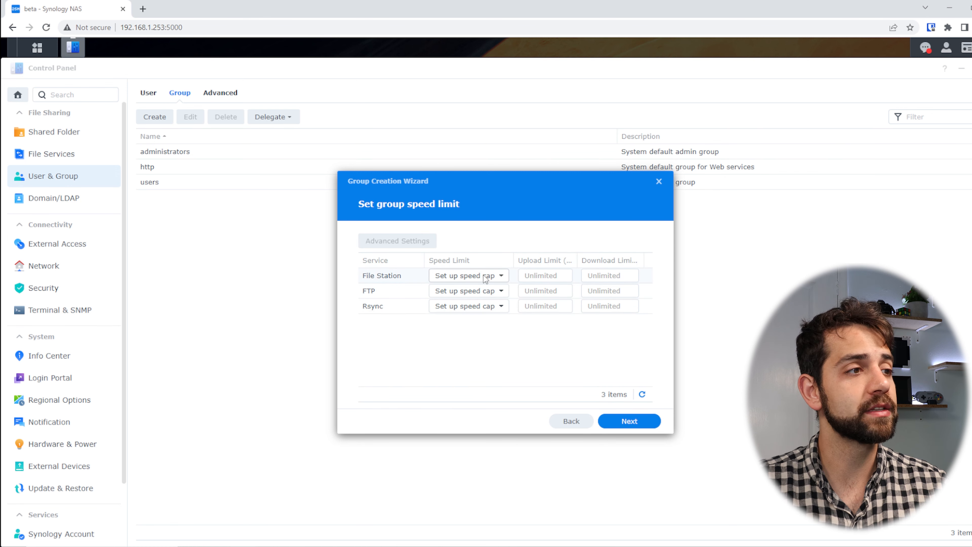
- Keep the default unlimited speed settings for all services and finish creating the HR group
{"action": "left_click", "coordinate": [501, 275]}
{"action": "left_click", "coordinate": [551, 241]}
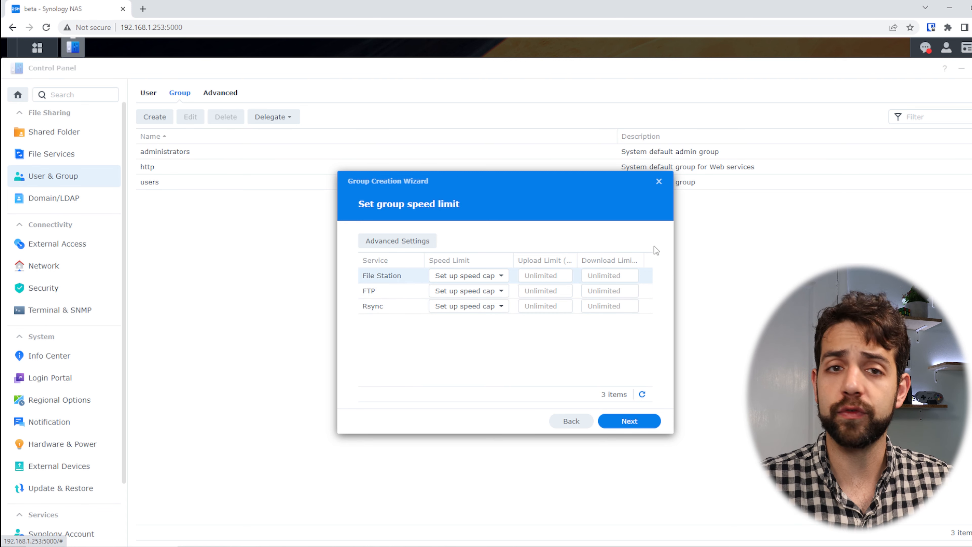
{"action": "left_click", "coordinate": [650, 428]}
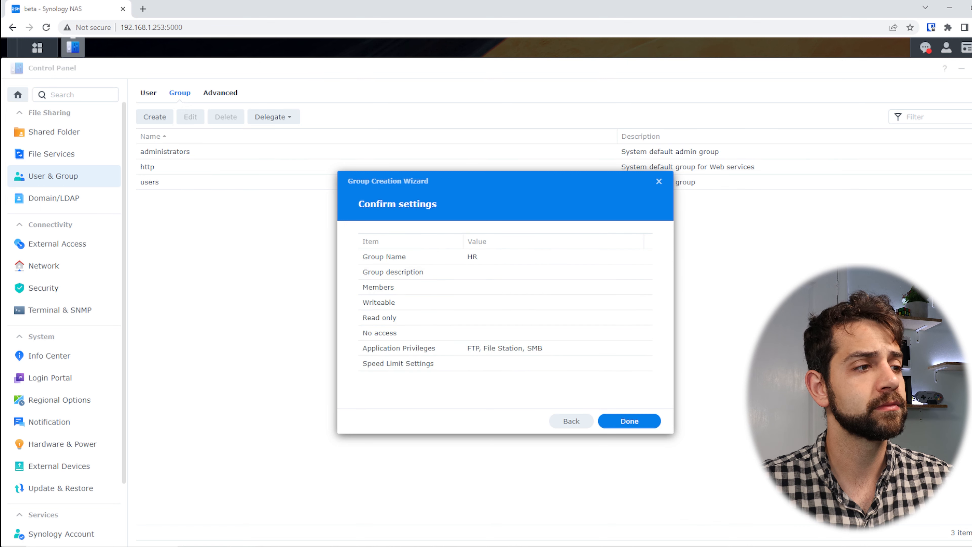
{"action": "left_click", "coordinate": [638, 424]}
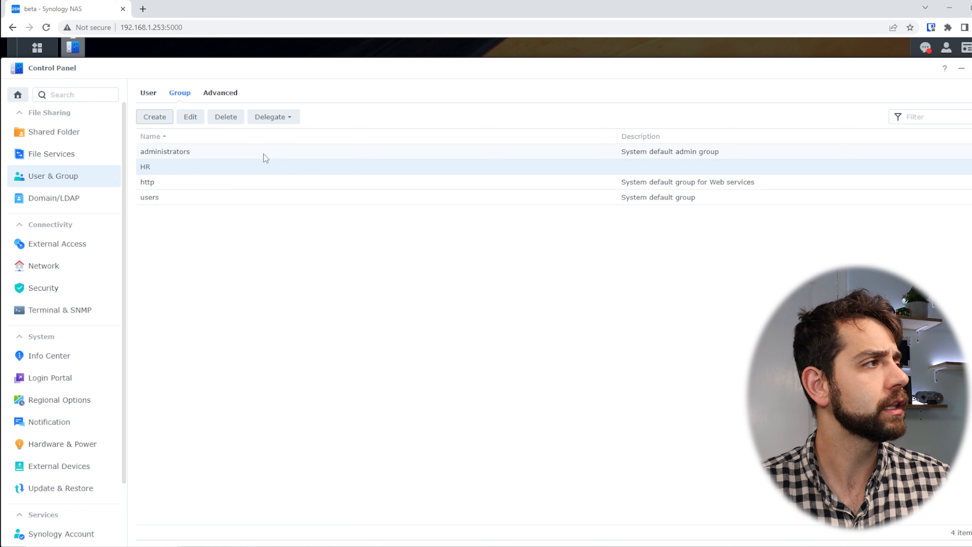
- Start a second group named Engenharia and proceed to application permissions without assigning members, shared folder permissions or a quota
{"action": "left_click", "coordinate": [151, 120]}
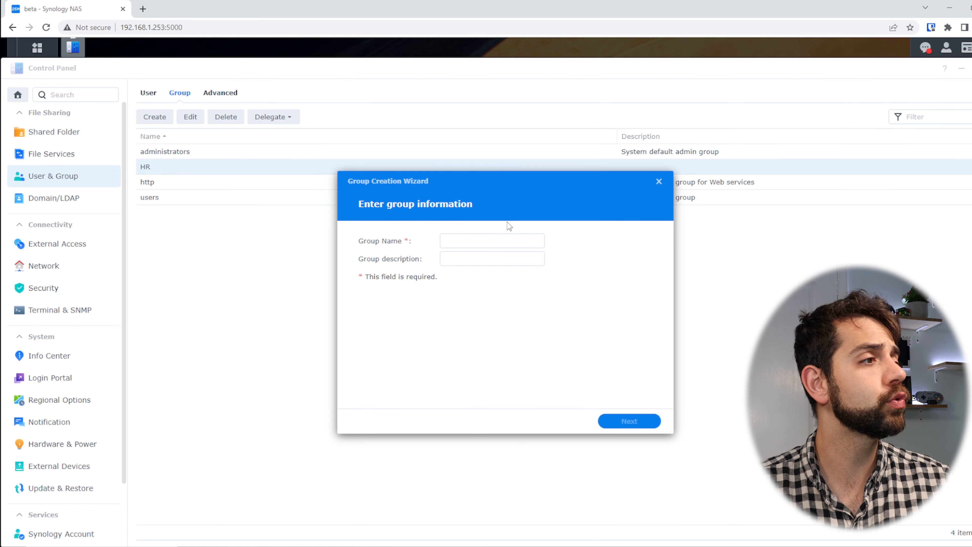
{"action": "left_click", "coordinate": [485, 239]}
{"action": "type", "text": "Engenharia"}
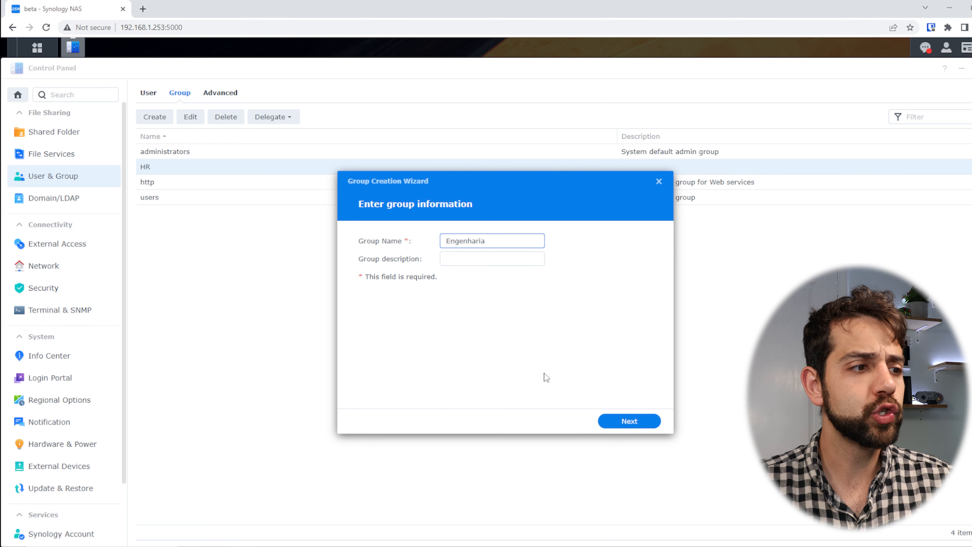
{"action": "left_click", "coordinate": [645, 424]}
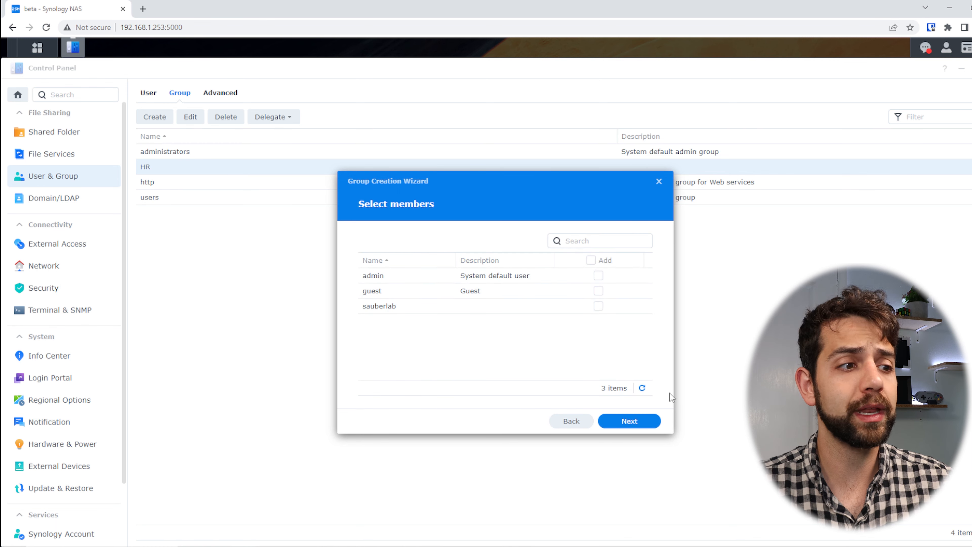
{"action": "left_click", "coordinate": [637, 422]}
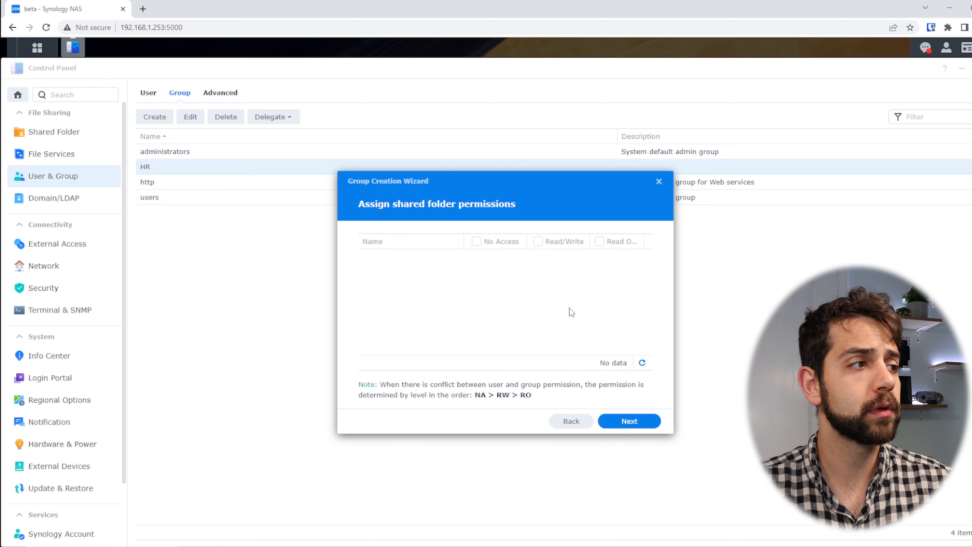
{"action": "left_click", "coordinate": [642, 423]}
{"action": "left_click", "coordinate": [641, 423]}
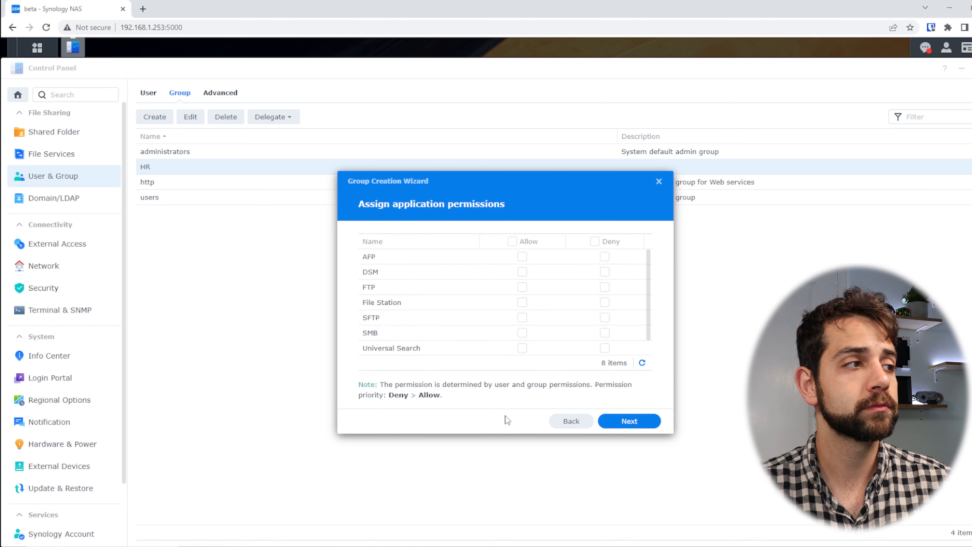
- Allow the Engenharia group SMB and FTP, deny it rsync, Universal Search and SFTP, and finish the group with default speed settings
{"action": "left_click", "coordinate": [519, 334]}
{"action": "left_click", "coordinate": [523, 289]}
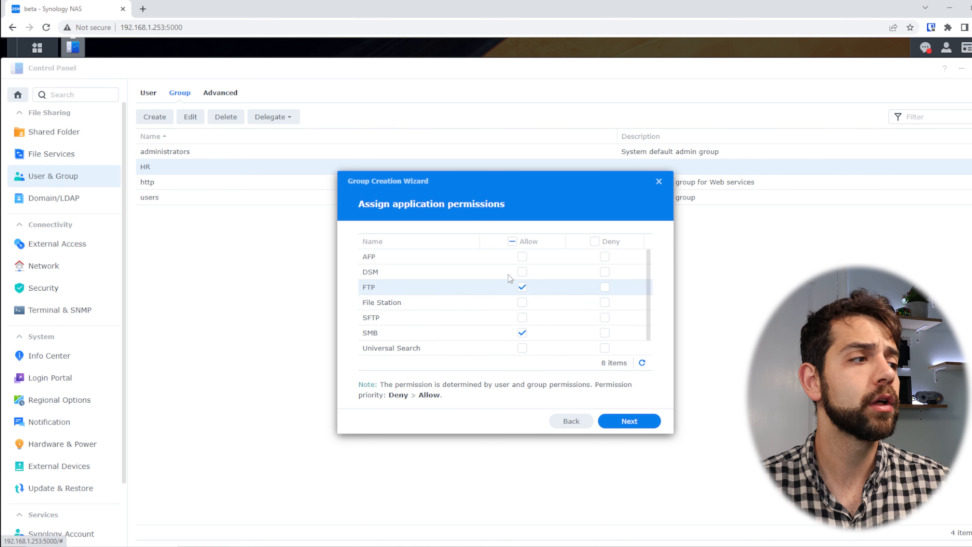
{"action": "scroll", "coordinate": [537, 313], "scroll_direction": "down", "scroll_amount": 1}
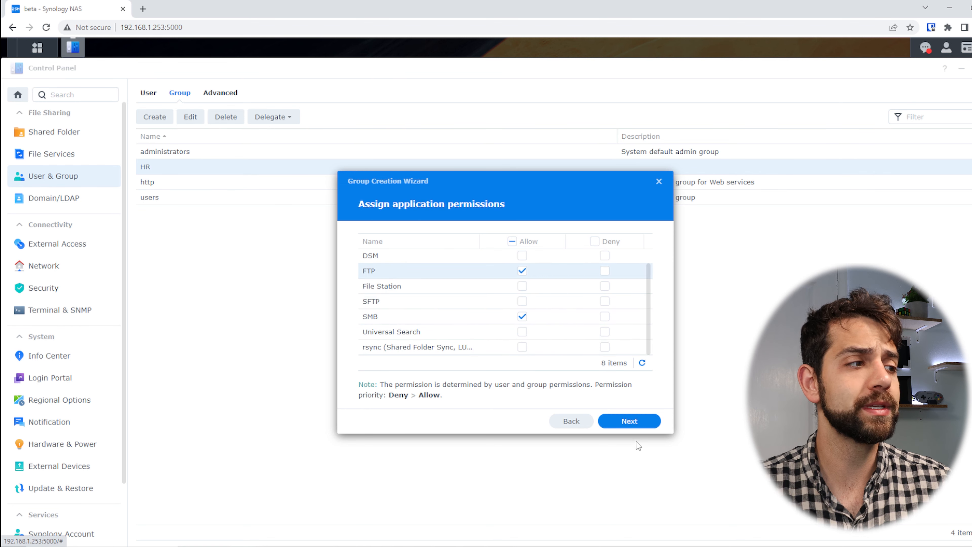
{"action": "left_click", "coordinate": [605, 347]}
{"action": "left_click", "coordinate": [605, 331]}
{"action": "left_click", "coordinate": [605, 301]}
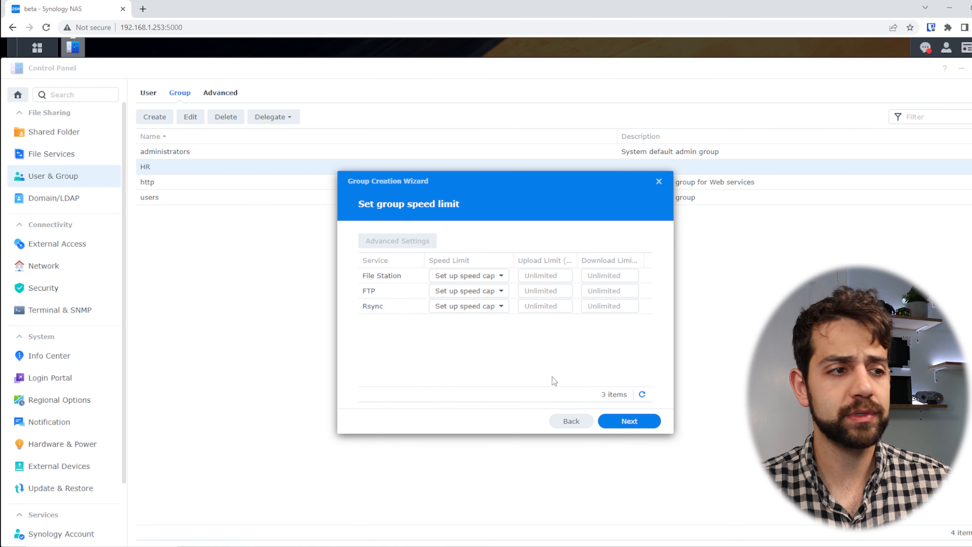
{"action": "left_click", "coordinate": [634, 422]}
{"action": "left_click", "coordinate": [626, 421]}
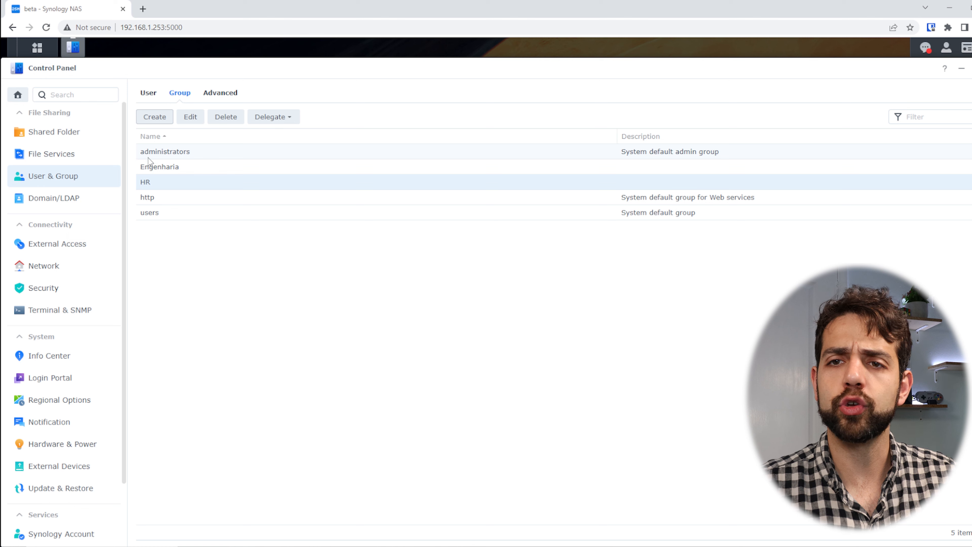
- Start a new user account with the person's first name, the description hr and a randomly generated password, and proceed to group membership
{"action": "left_click", "coordinate": [148, 92]}
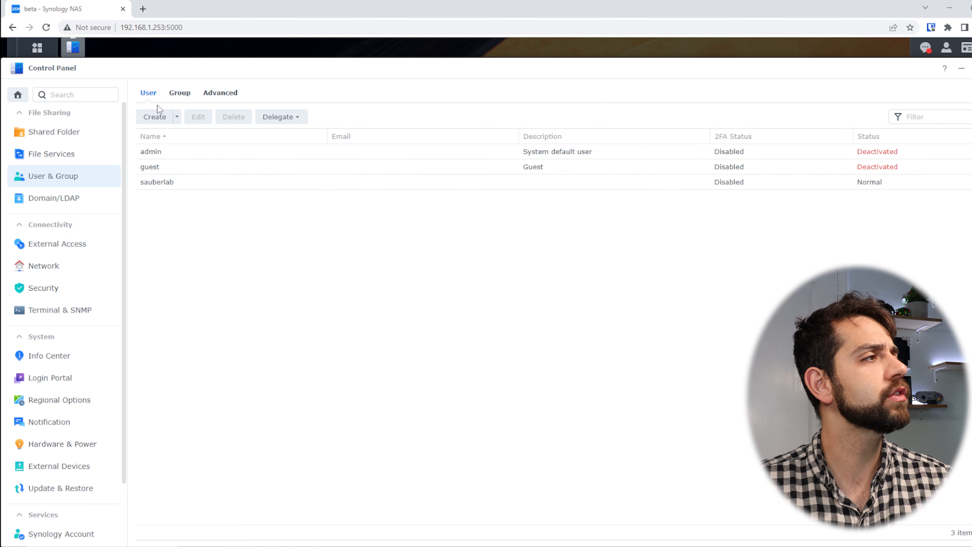
{"action": "left_click", "coordinate": [155, 117]}
{"action": "type", "text": "felipe"}
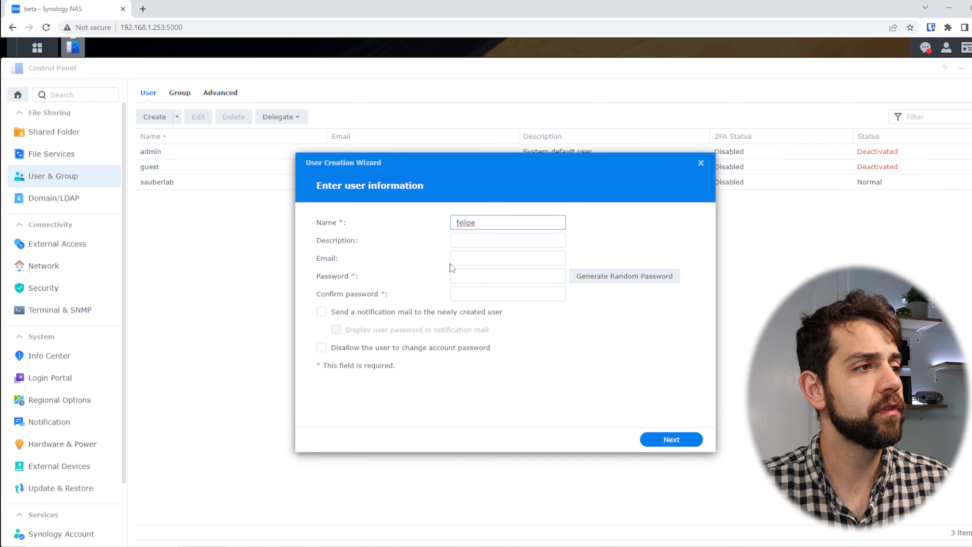
{"action": "left_click", "coordinate": [471, 241]}
{"action": "type", "text": "hr"}
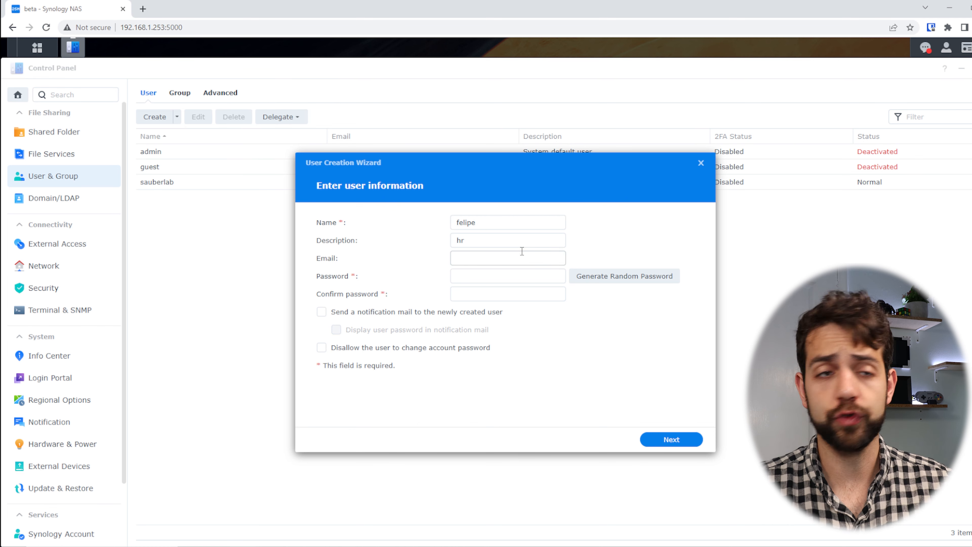
{"action": "left_click", "coordinate": [477, 276]}
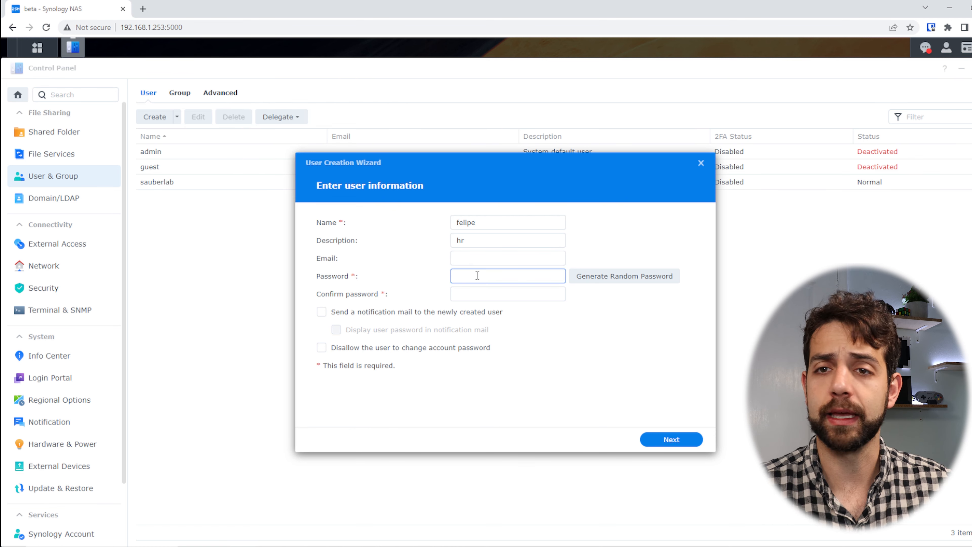
{"action": "left_click", "coordinate": [625, 276]}
{"action": "left_click", "coordinate": [517, 328]}
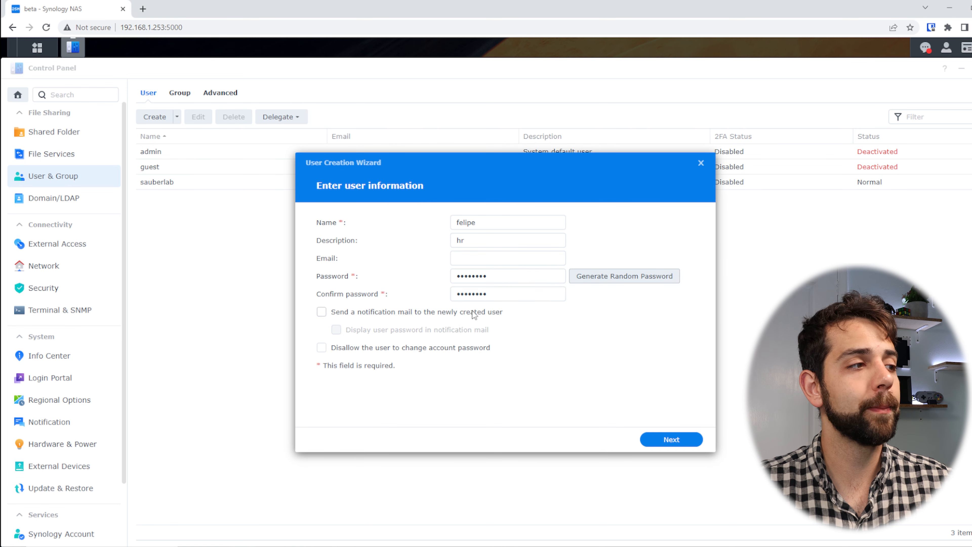
{"action": "left_click", "coordinate": [666, 442]}
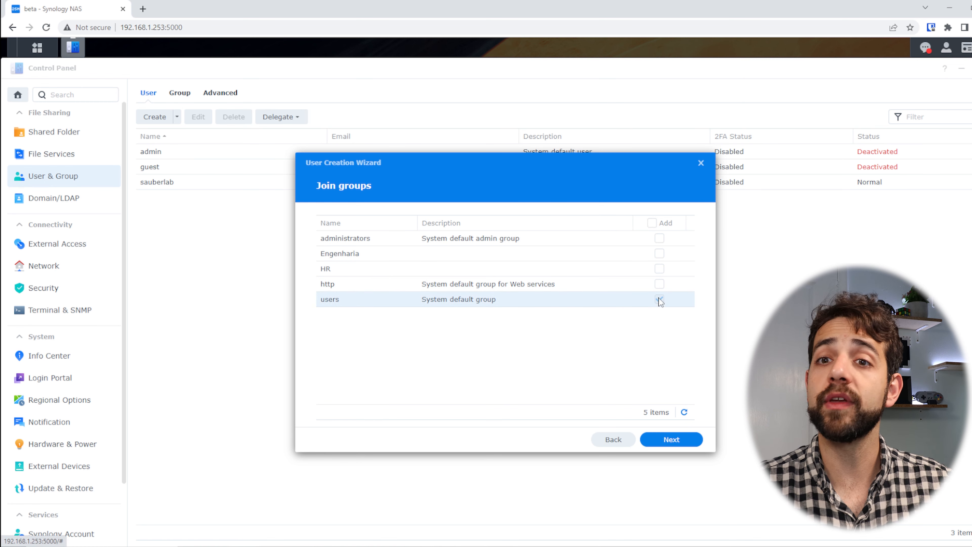
- Add the new user to the HR group and finish the account with default folder, quota, application and speed settings
{"action": "left_click", "coordinate": [659, 269]}
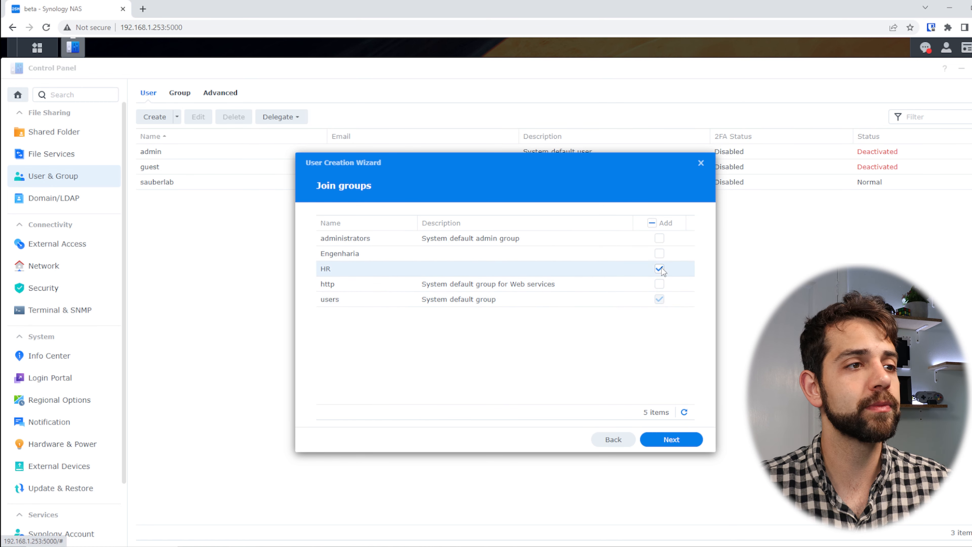
{"action": "left_click", "coordinate": [686, 441]}
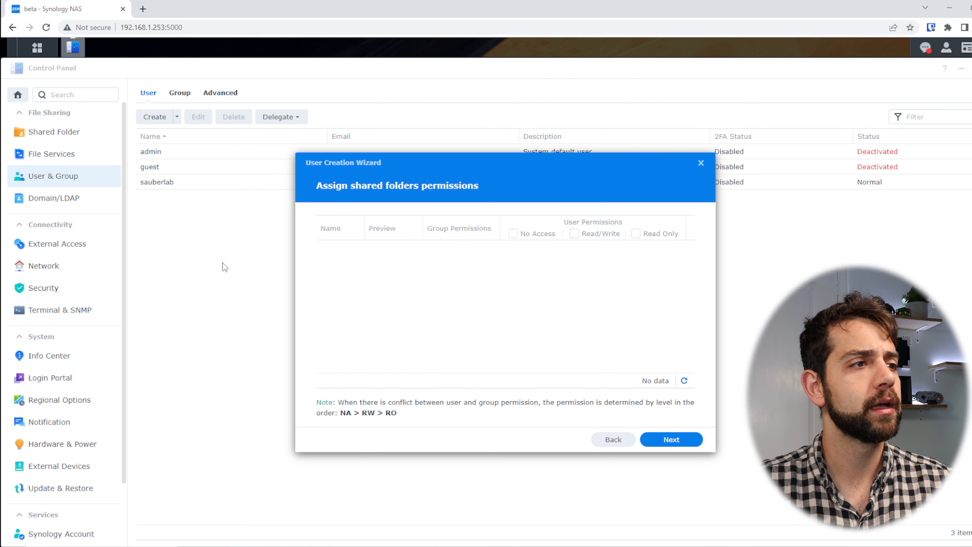
{"action": "left_click", "coordinate": [666, 441]}
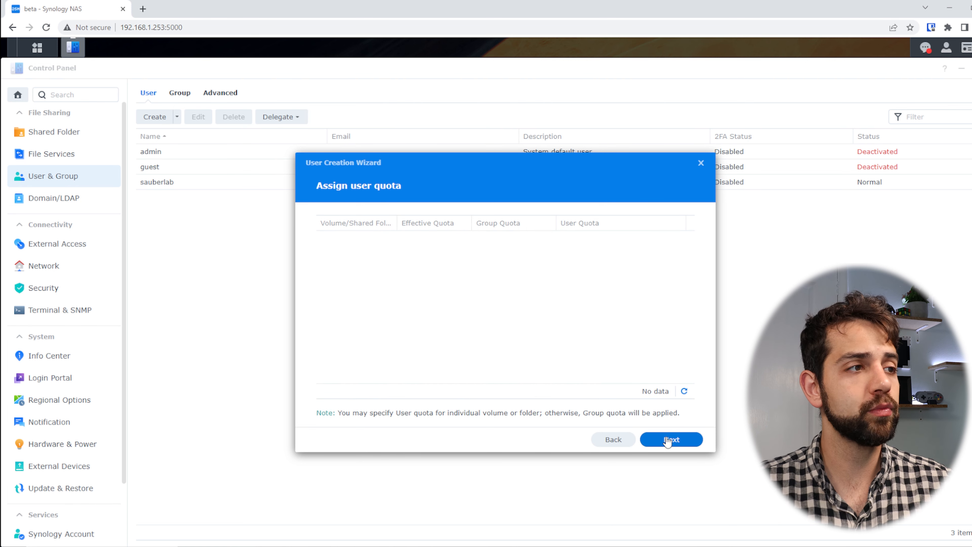
{"action": "left_click", "coordinate": [668, 440]}
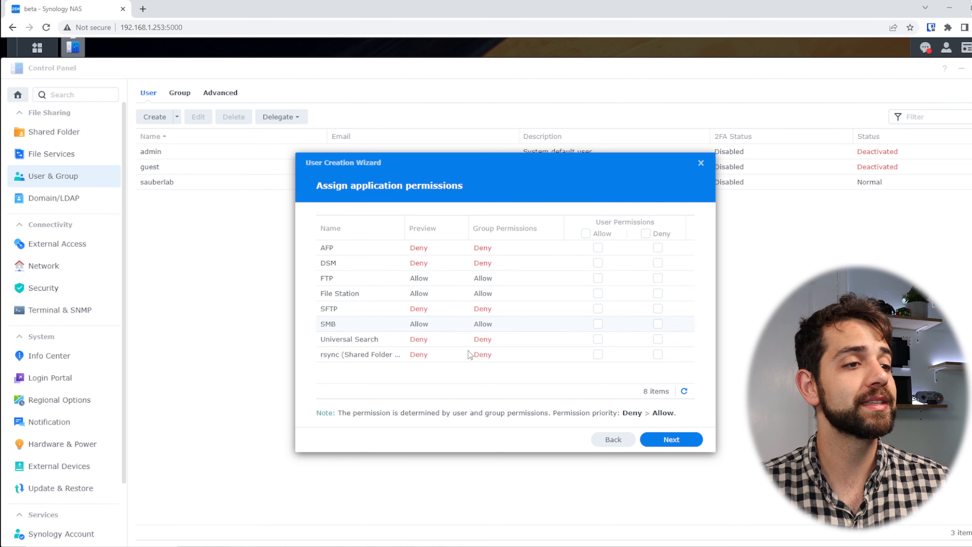
{"action": "left_click", "coordinate": [682, 444]}
{"action": "left_click", "coordinate": [676, 444]}
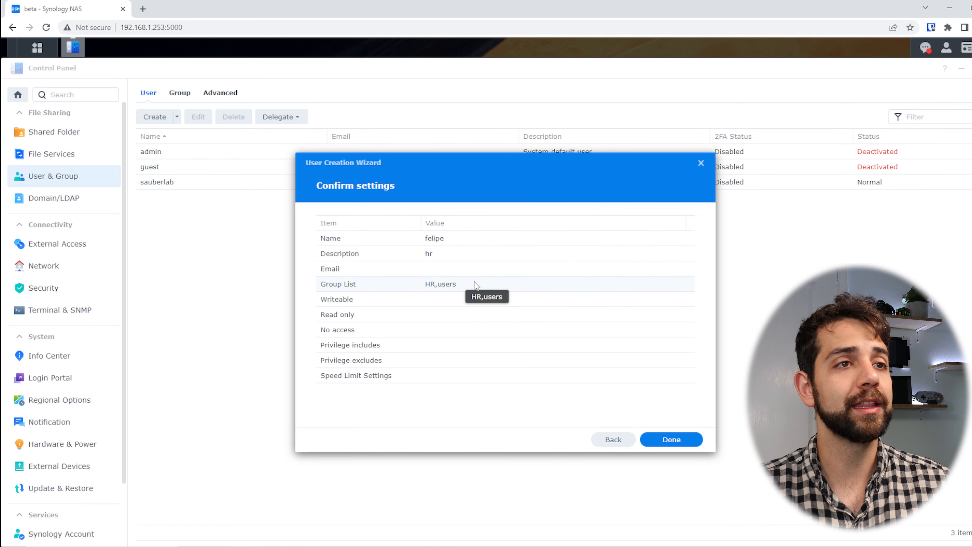
{"action": "left_click", "coordinate": [680, 443]}
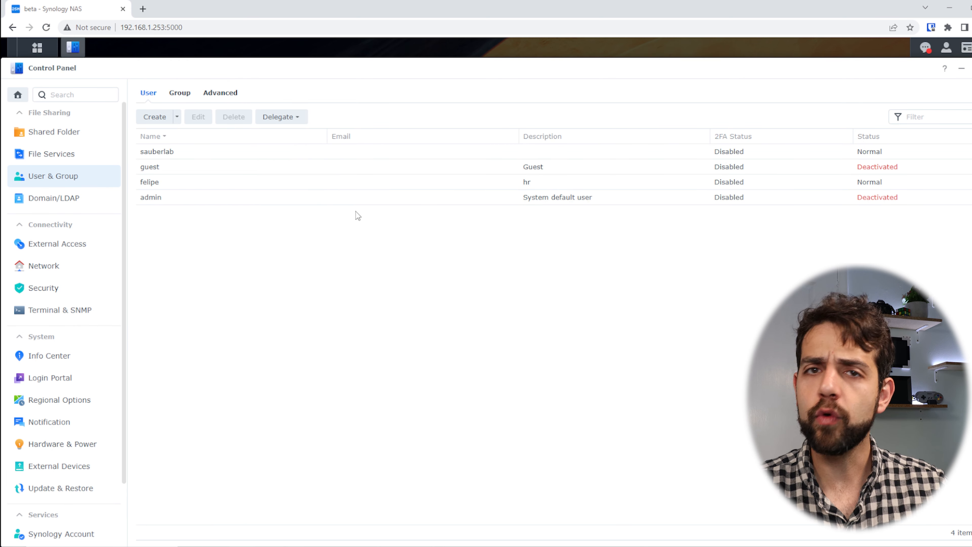
- Start a second user account with the person's first name and a randomly generated password, without a description, and proceed to group membership
{"action": "left_click", "coordinate": [155, 118]}
{"action": "left_click", "coordinate": [535, 221]}
{"action": "type", "text": "pedro"}
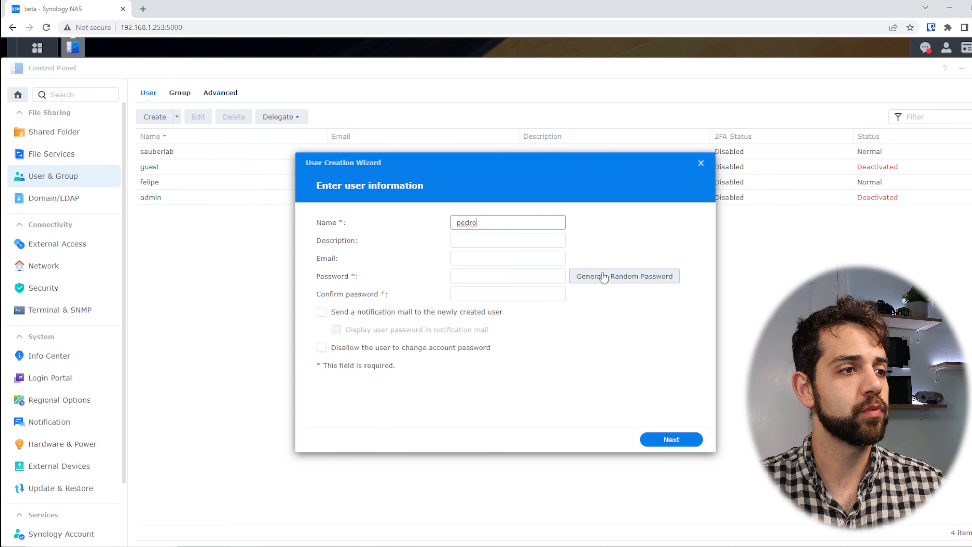
{"action": "left_click", "coordinate": [587, 275]}
{"action": "left_click", "coordinate": [524, 299]}
{"action": "left_click_drag", "start_coordinate": [509, 298], "coordinate": [309, 302]}
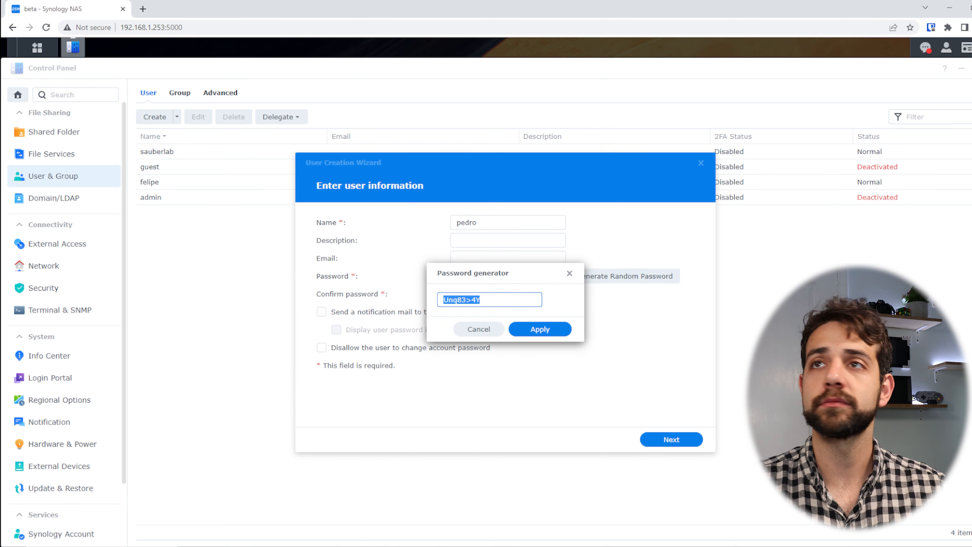
{"action": "key", "text": "super"}
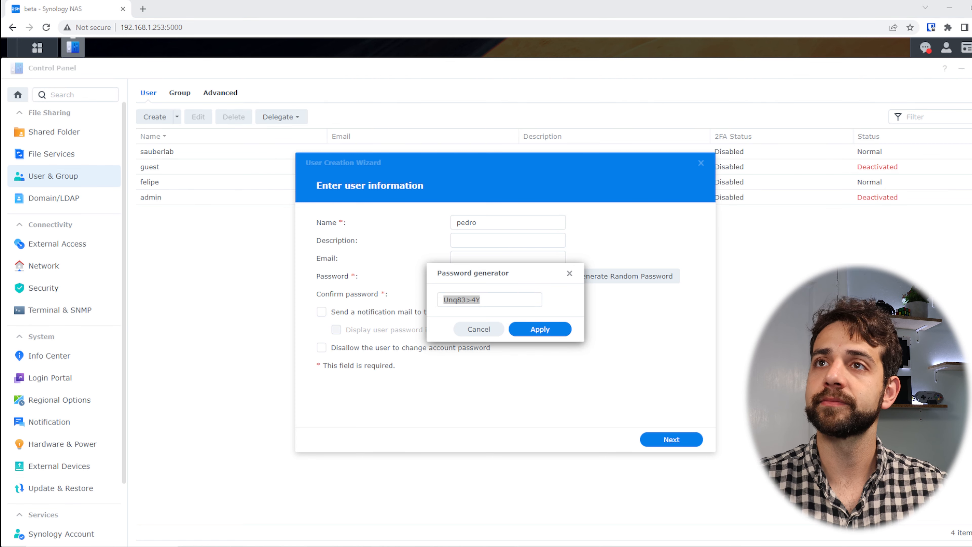
{"action": "left_click", "coordinate": [540, 334]}
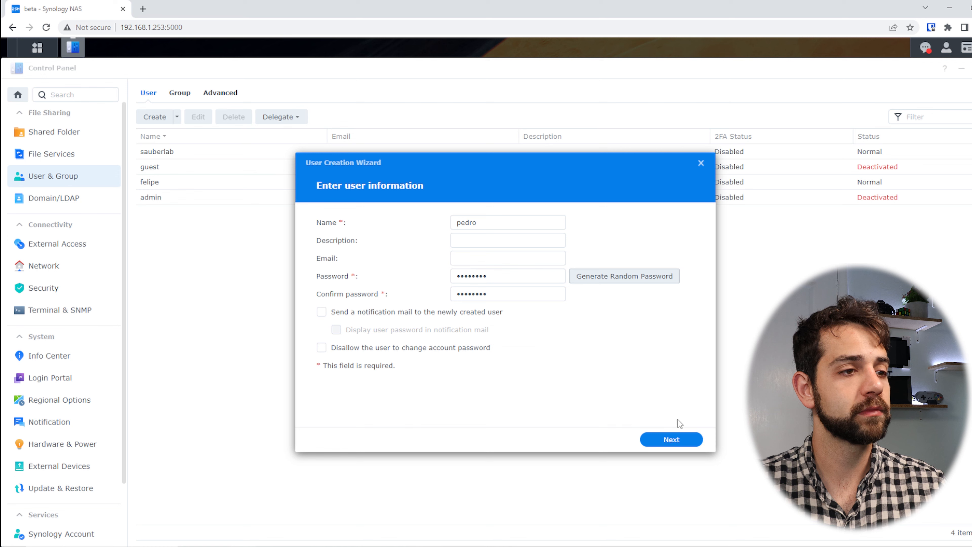
{"action": "left_click", "coordinate": [672, 439]}
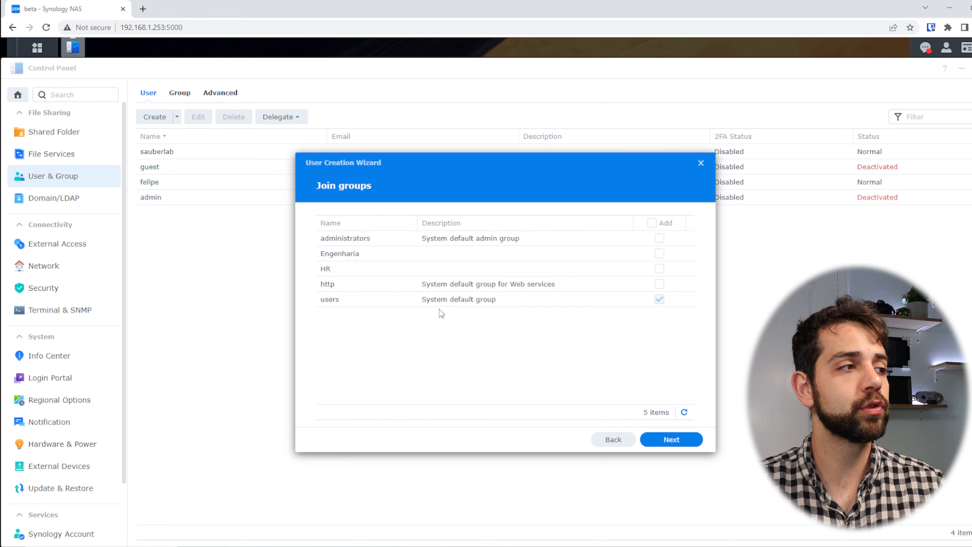
- Add the second user to the Engenharia group and finish the account with default folder, quota, application and speed settings
{"action": "left_click", "coordinate": [659, 253]}
{"action": "left_click", "coordinate": [686, 439]}
{"action": "left_click", "coordinate": [687, 440]}
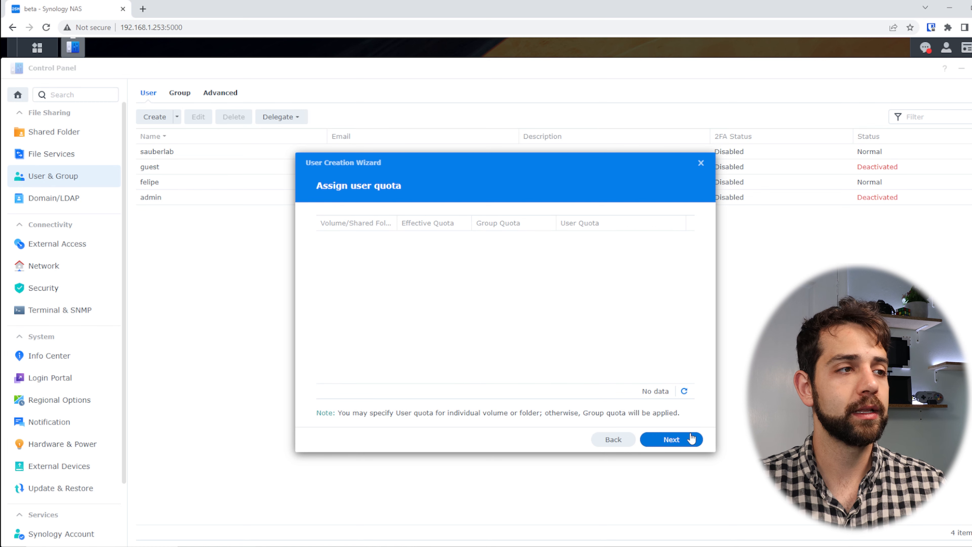
{"action": "left_click", "coordinate": [693, 438]}
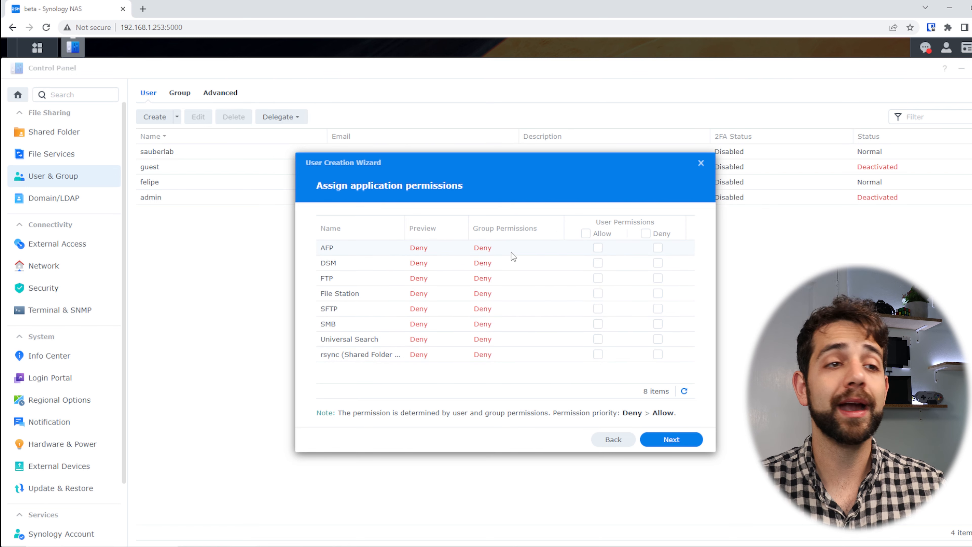
{"action": "left_click", "coordinate": [687, 440]}
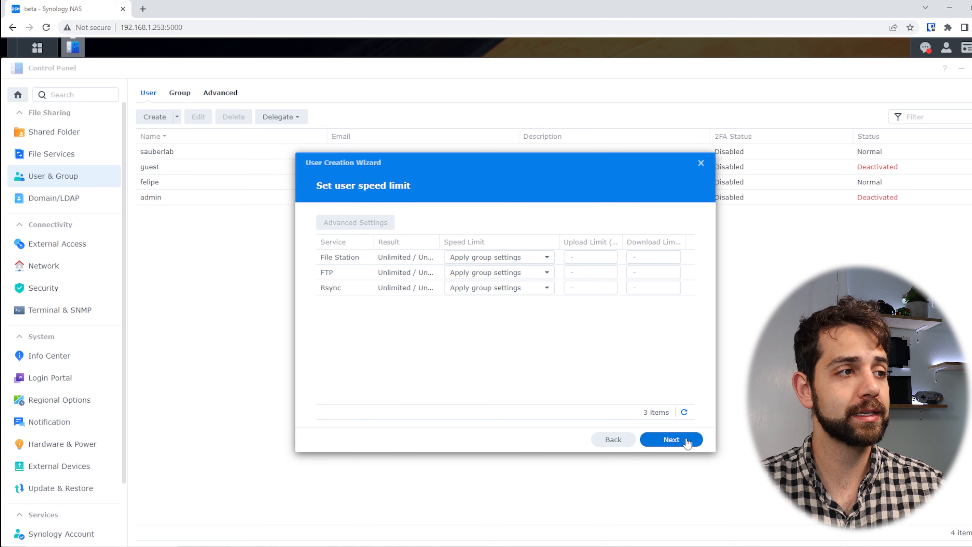
{"action": "left_click", "coordinate": [687, 441]}
{"action": "left_click", "coordinate": [687, 440]}
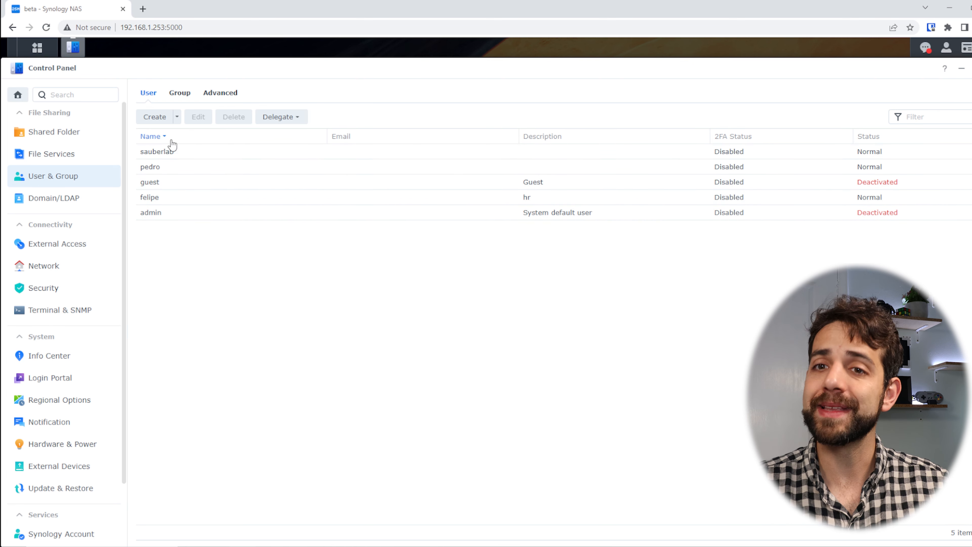
- Enable password history in the advanced user password rules and set it to 3 times
{"action": "left_click", "coordinate": [235, 95]}
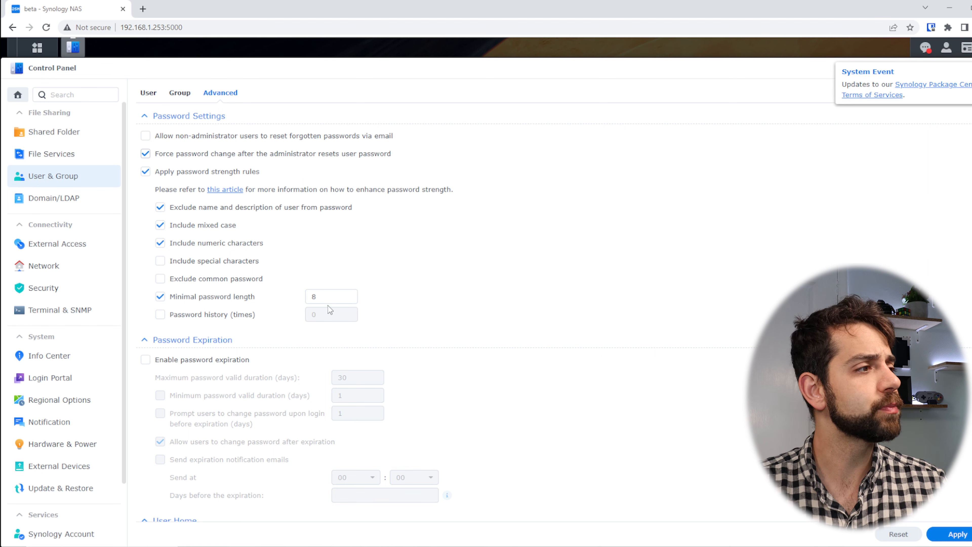
{"action": "scroll", "coordinate": [288, 328], "scroll_direction": "down", "scroll_amount": 3}
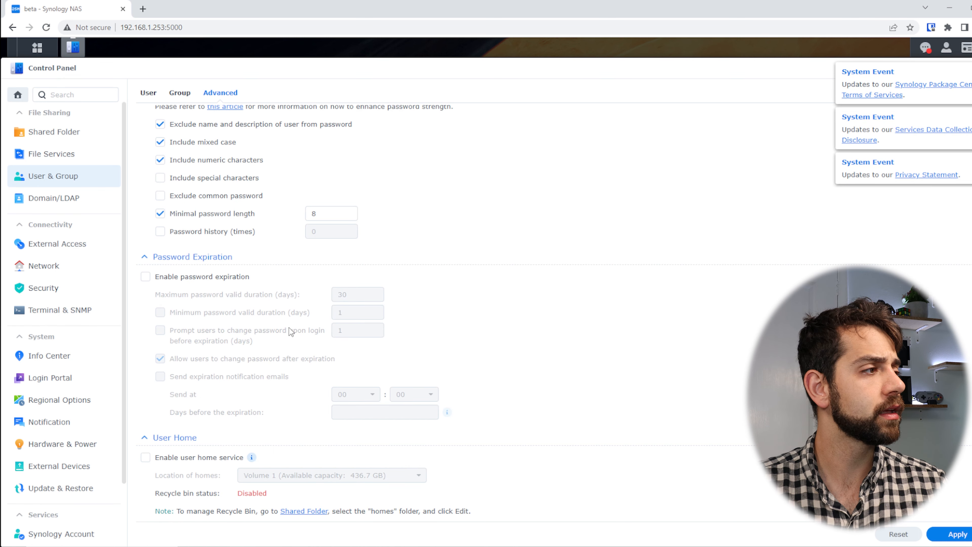
{"action": "left_click", "coordinate": [222, 232]}
{"action": "left_click_drag", "start_coordinate": [325, 231], "coordinate": [277, 228]}
{"action": "type", "text": "3"}
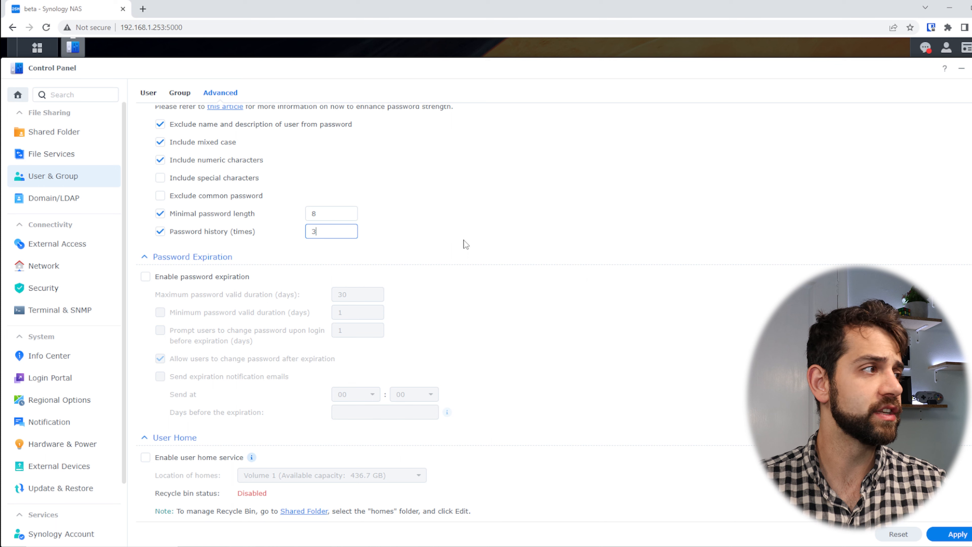
- Enable password expiration, accept the listed account as always valid, and set the maximum password valid duration to 90 days
{"action": "scroll", "coordinate": [425, 259], "scroll_direction": "down", "scroll_amount": 1}
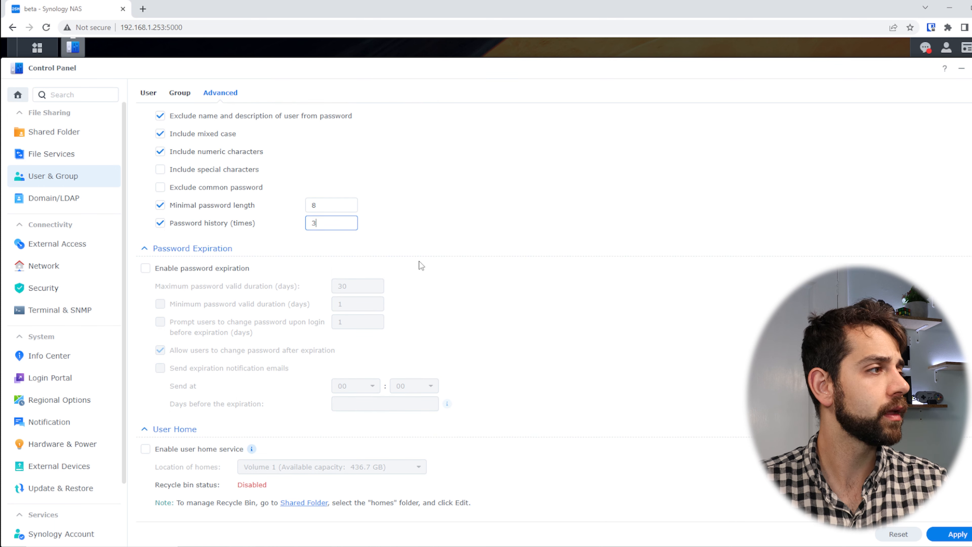
{"action": "left_click", "coordinate": [181, 271]}
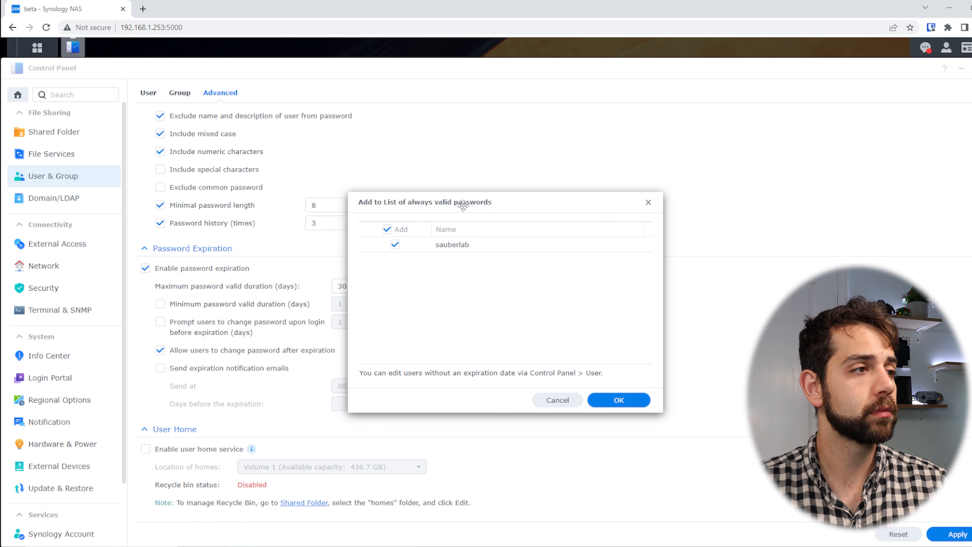
{"action": "left_click", "coordinate": [619, 400]}
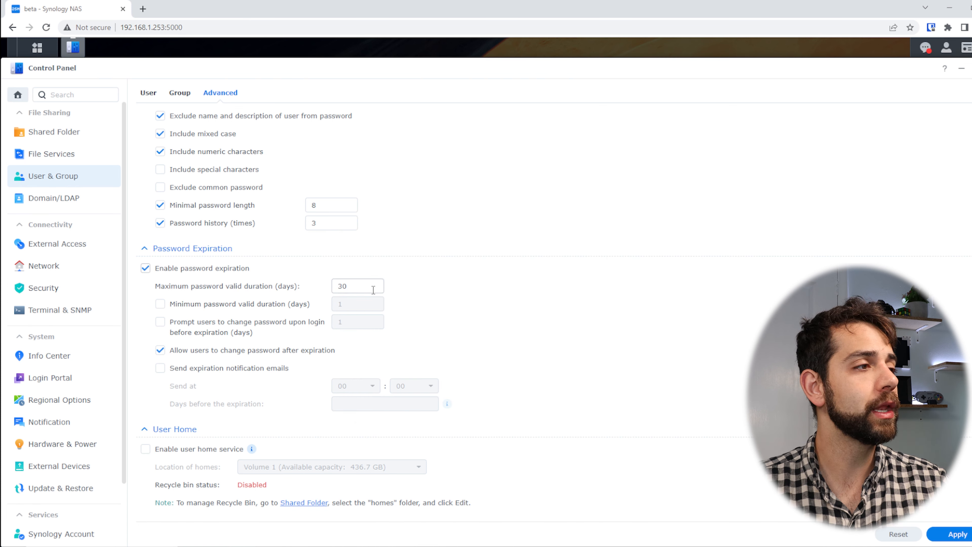
{"action": "left_click_drag", "start_coordinate": [374, 289], "coordinate": [249, 280]}
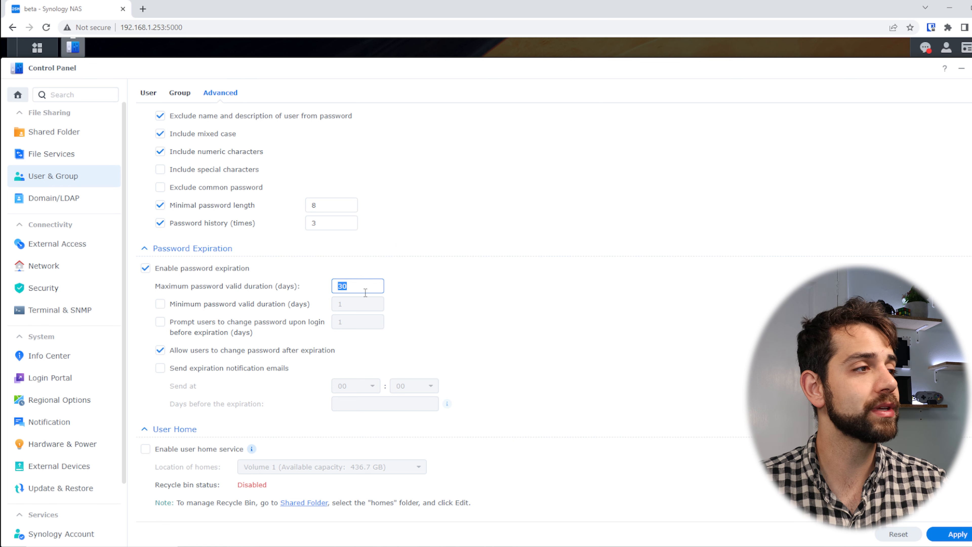
{"action": "type", "text": "90"}
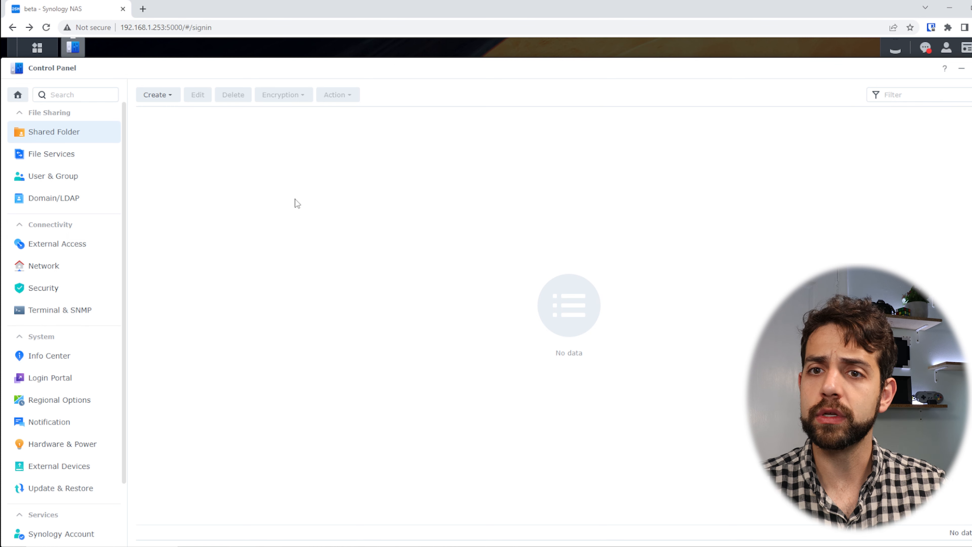
- Start a new shared folder named engenharia on Volume 1, keeping the default Recycle Bin settings
{"action": "left_click", "coordinate": [161, 100]}
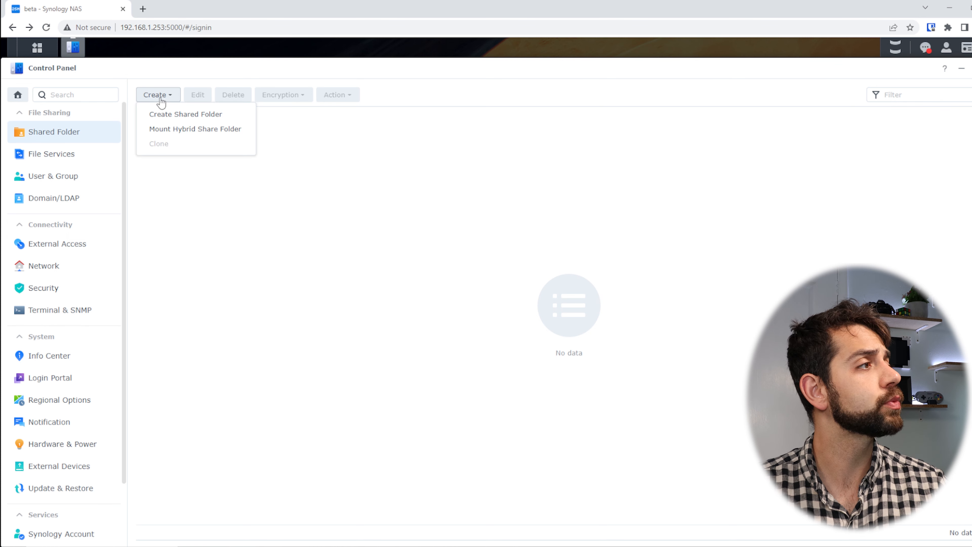
{"action": "left_click", "coordinate": [200, 115]}
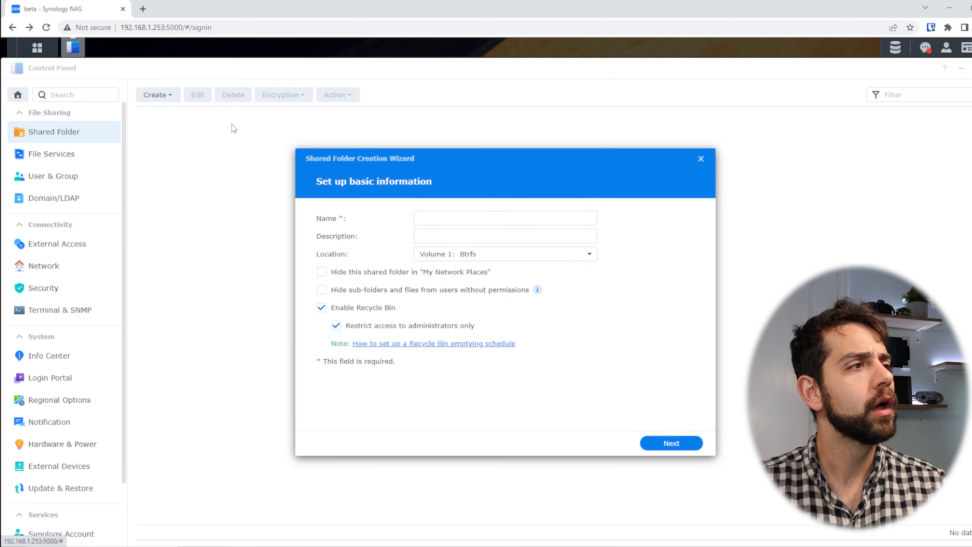
{"action": "left_click", "coordinate": [451, 214]}
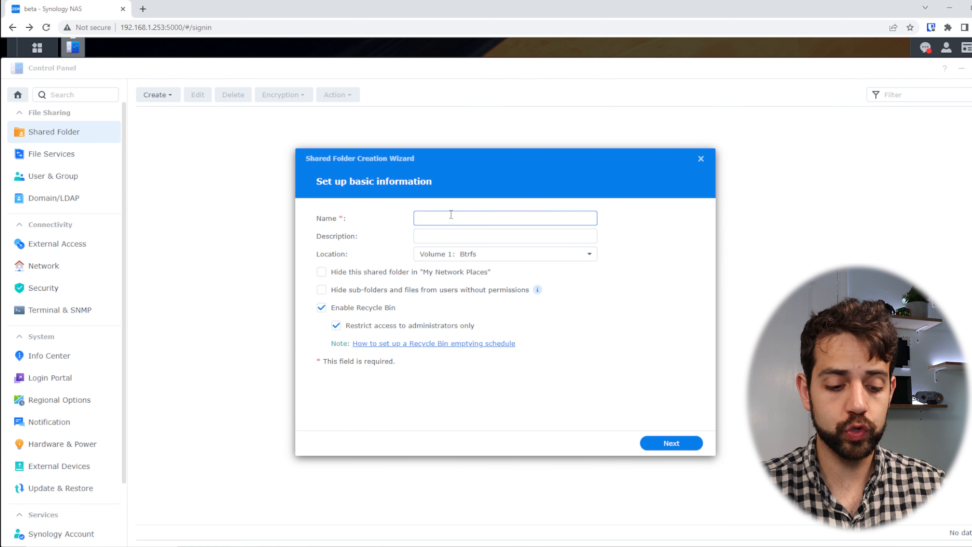
{"action": "type", "text": "Engenharia"}
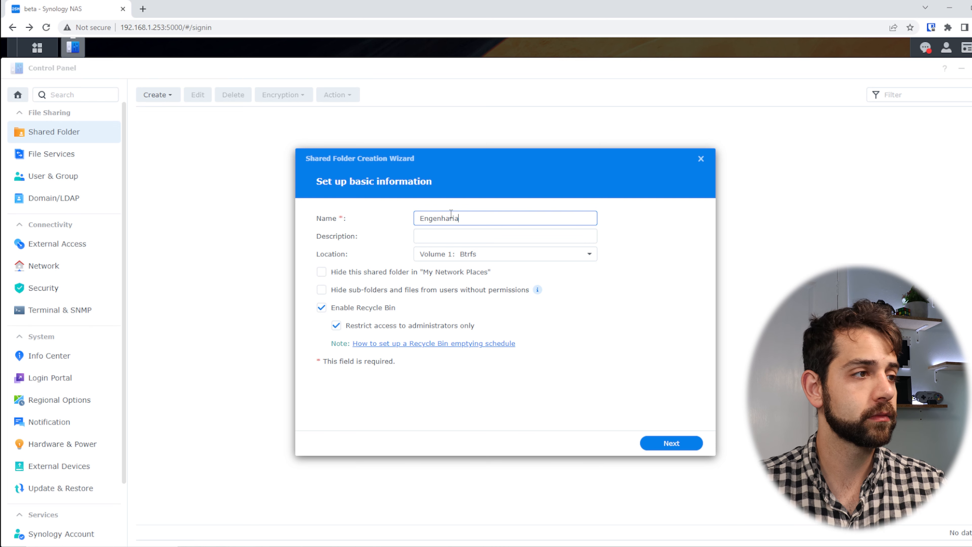
{"action": "left_click", "coordinate": [428, 215]}
{"action": "key", "text": "BackSpace"}
{"action": "type", "text": "e"}
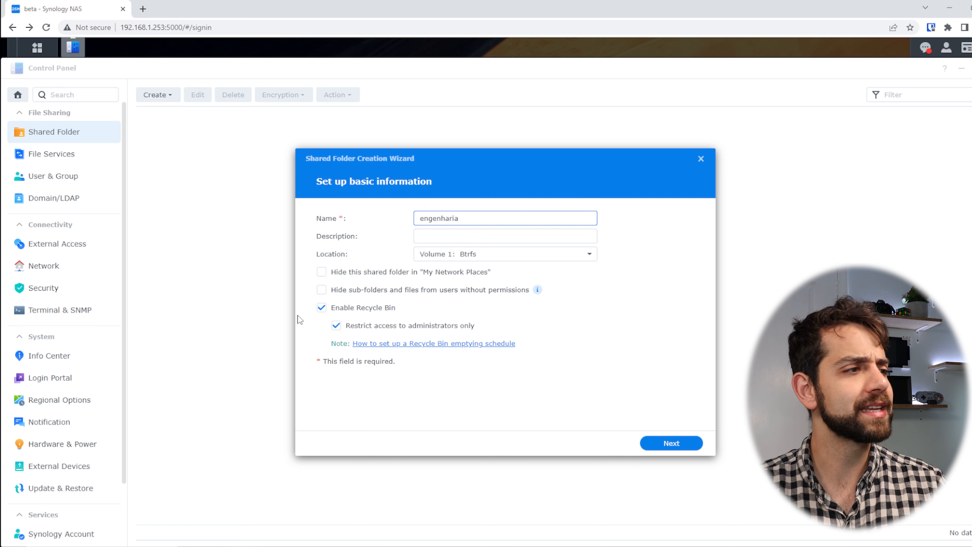
- Leave the engenharia folder unencrypted and enable data checksum for advanced data integrity
{"action": "left_click", "coordinate": [671, 443]}
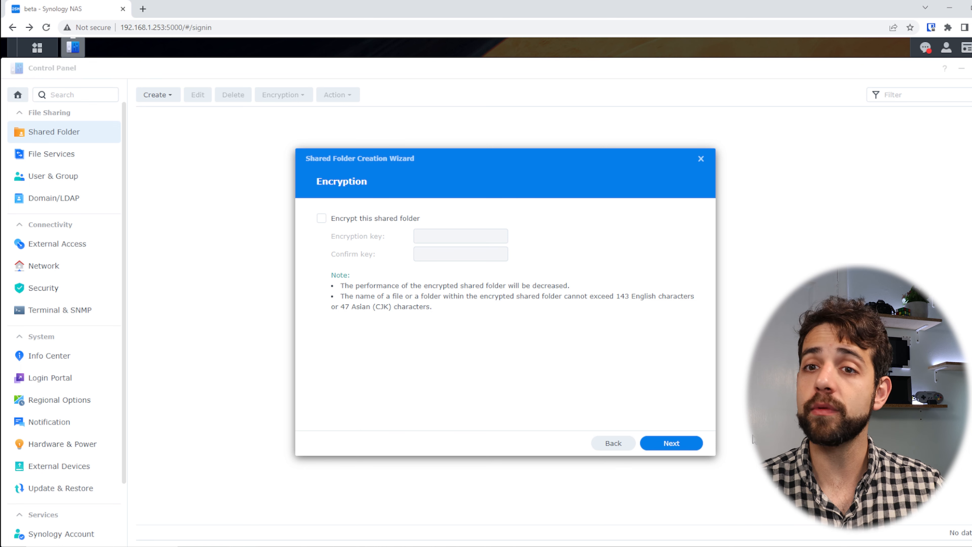
{"action": "left_click", "coordinate": [698, 443]}
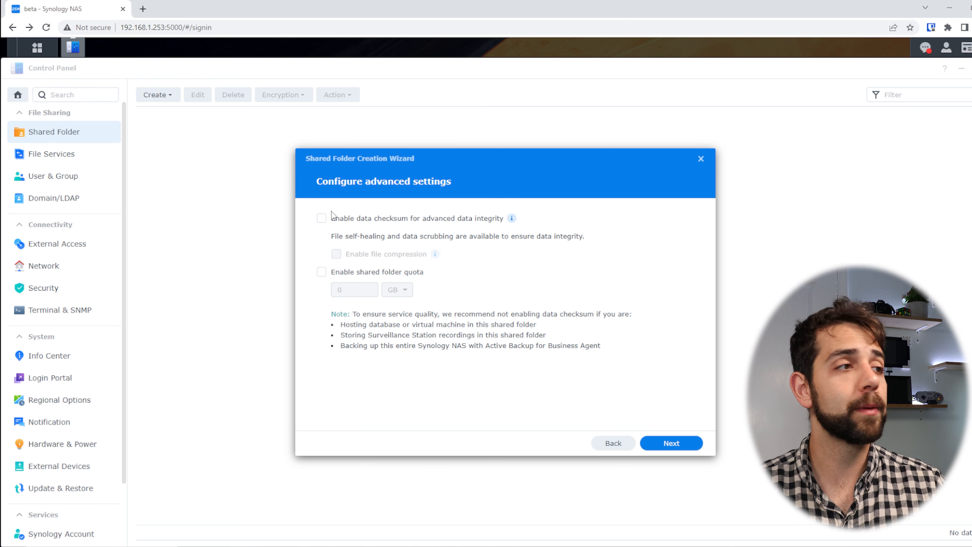
{"action": "left_click", "coordinate": [336, 219]}
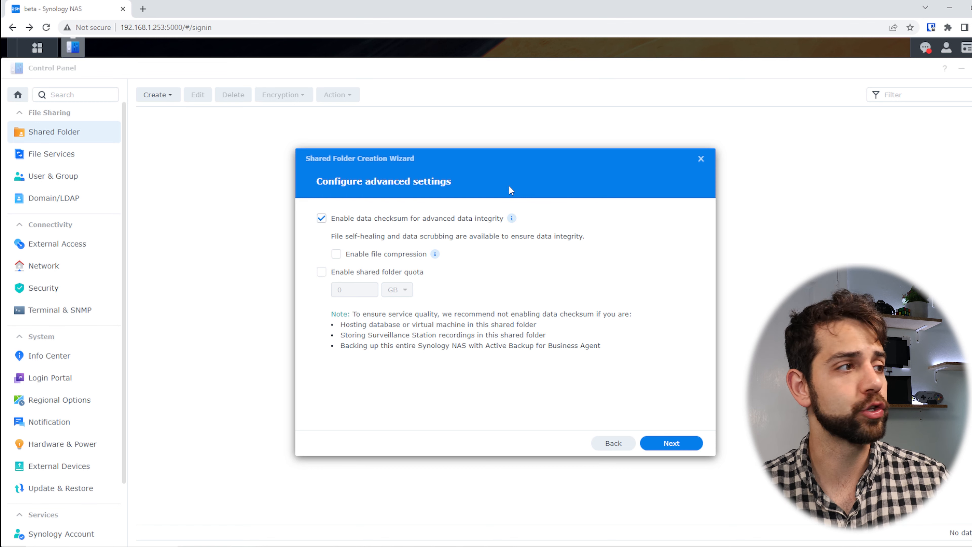
{"action": "left_click", "coordinate": [383, 253]}
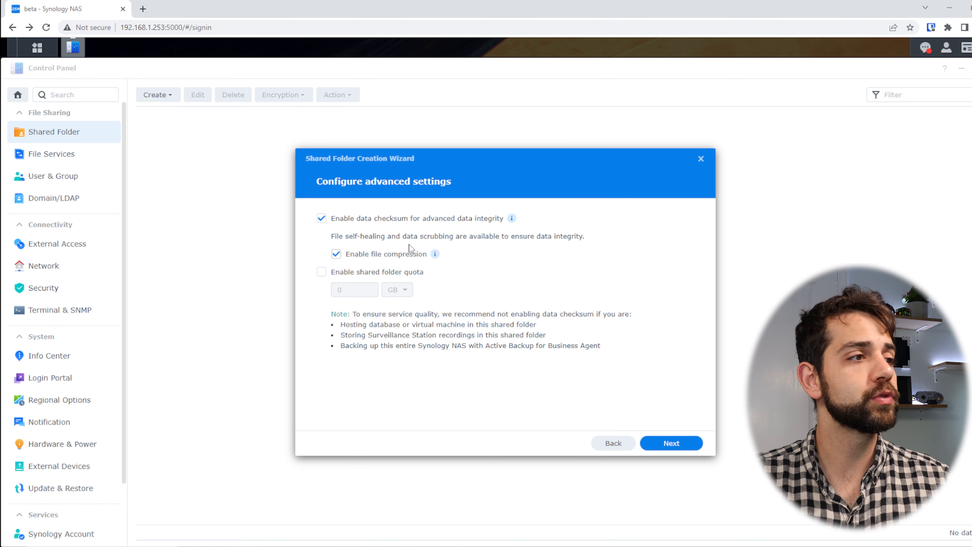
{"action": "mouse_move", "coordinate": [434, 254]}
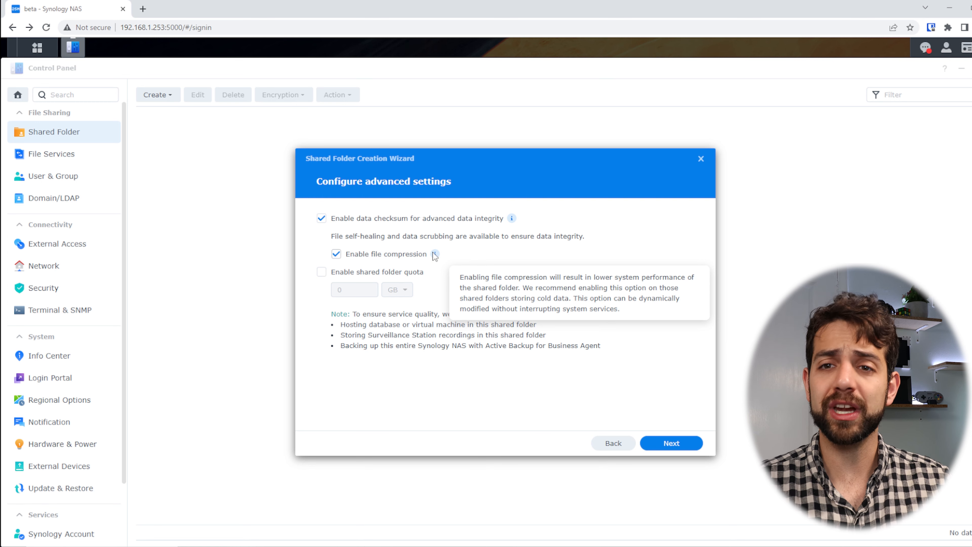
{"action": "left_click", "coordinate": [400, 257]}
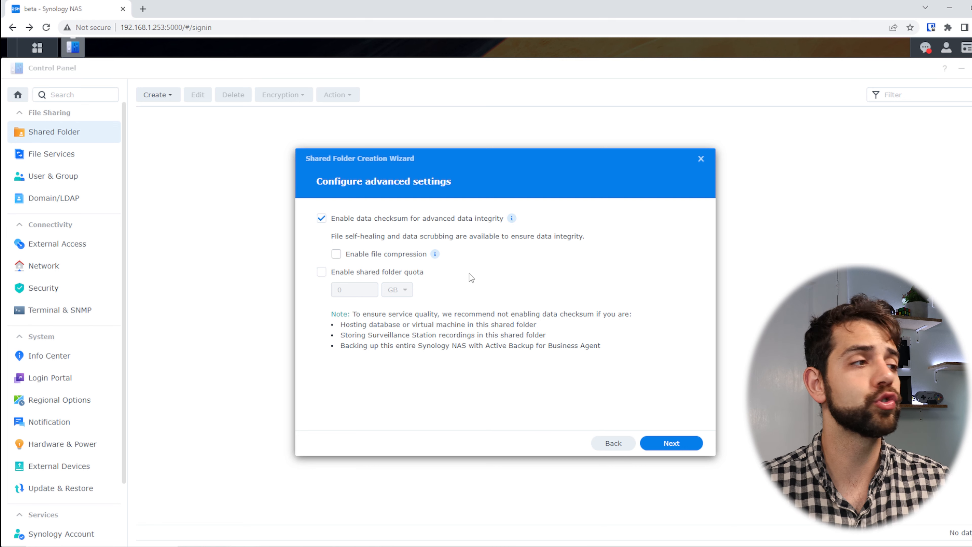
{"action": "left_click", "coordinate": [375, 273]}
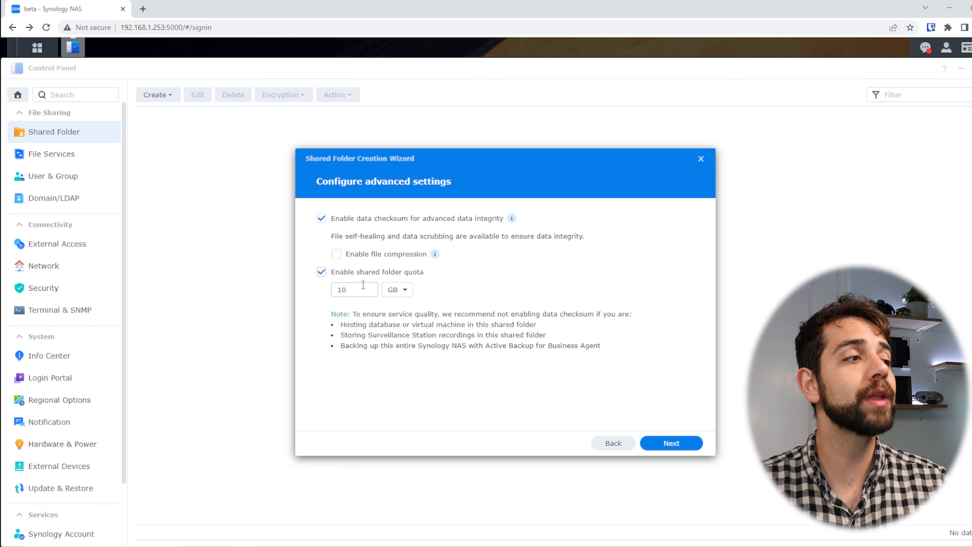
{"action": "left_click", "coordinate": [375, 272]}
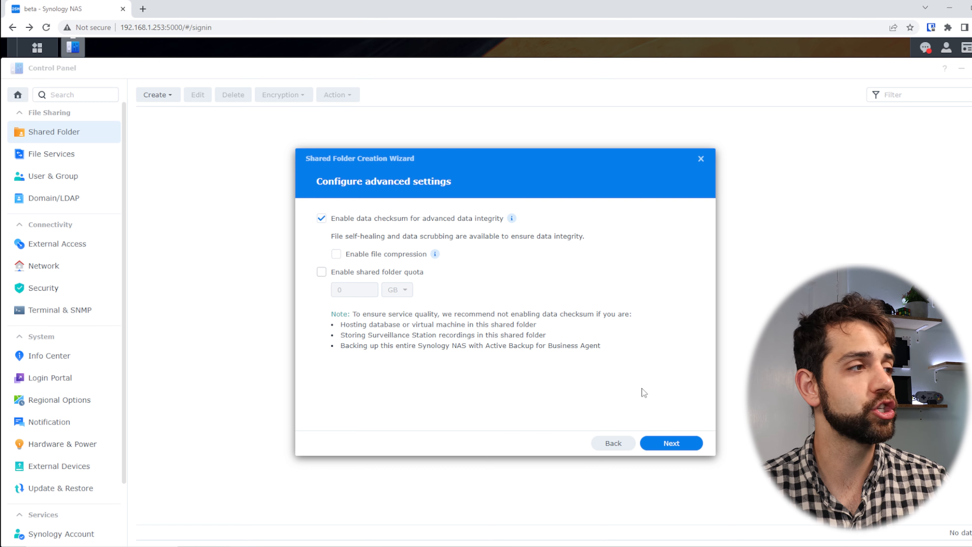
- Create the engenharia folder and give the Engenharia local group Read/Write permission, keeping Read/Write for administrators
{"action": "left_click", "coordinate": [679, 448]}
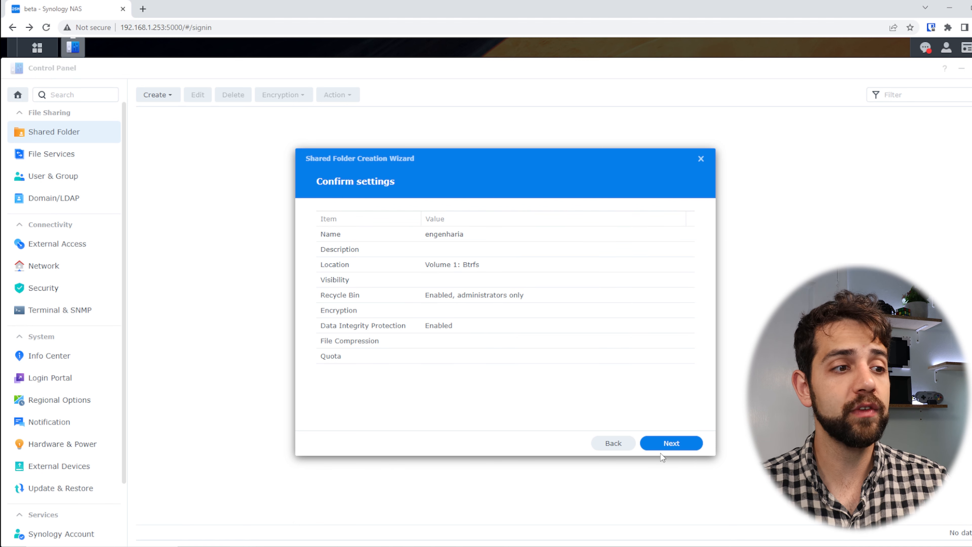
{"action": "left_click", "coordinate": [675, 444]}
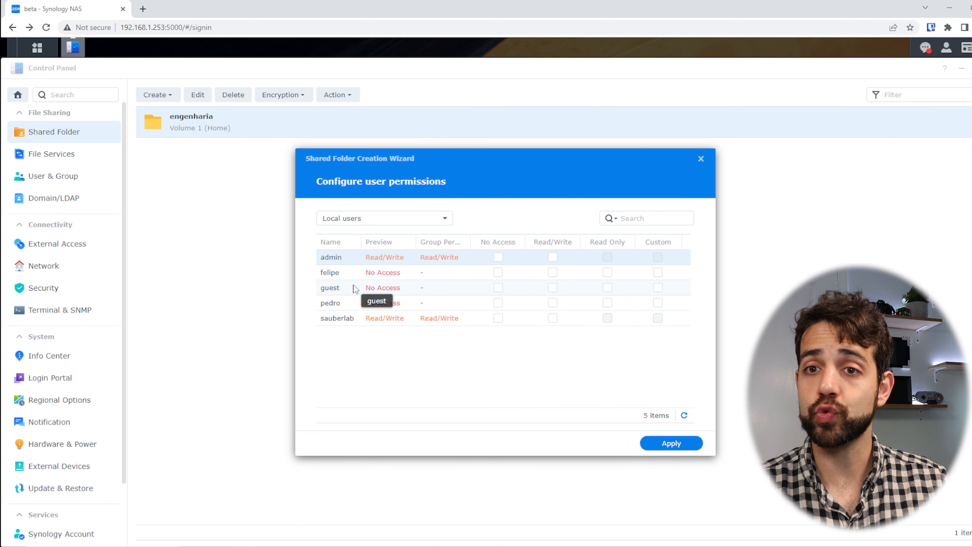
{"action": "left_click", "coordinate": [448, 224]}
{"action": "left_click", "coordinate": [379, 270]}
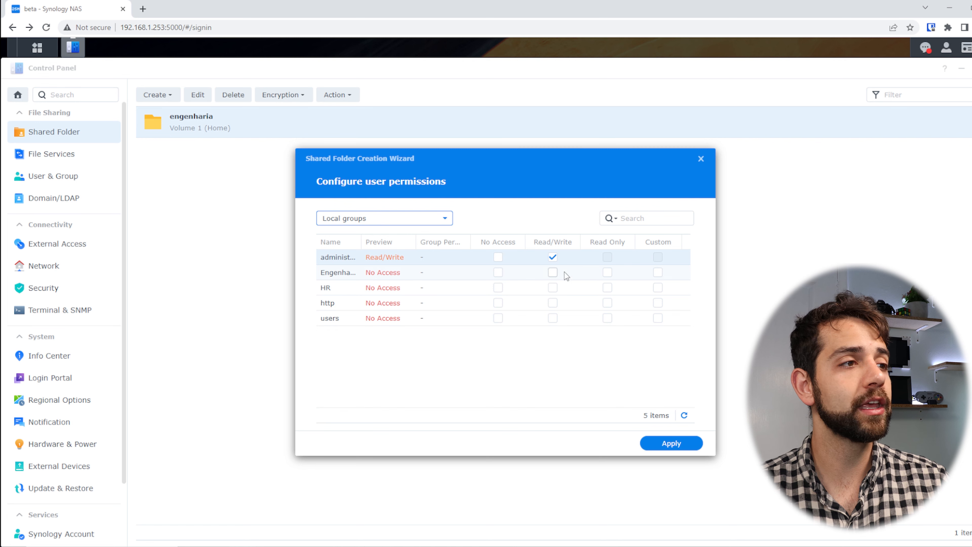
{"action": "left_click", "coordinate": [547, 272]}
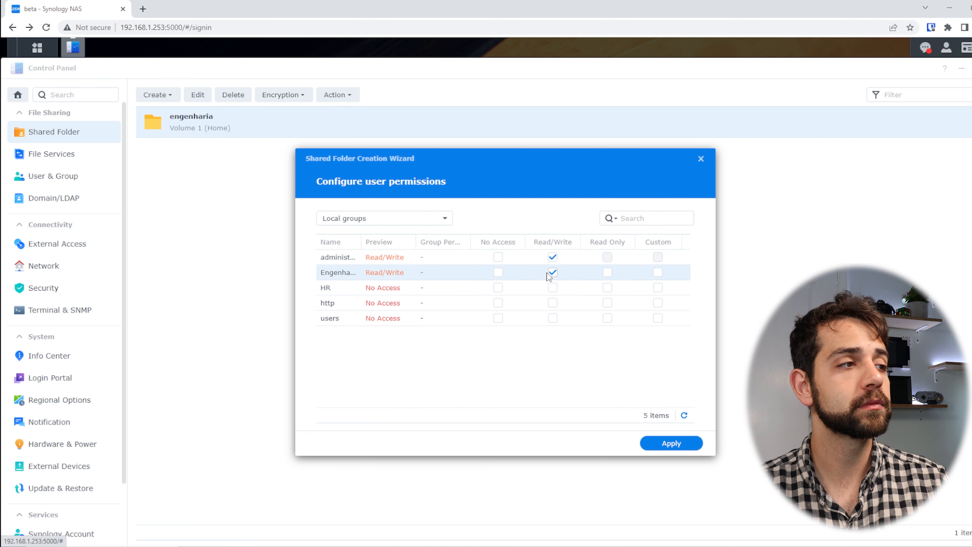
{"action": "left_click", "coordinate": [552, 257]}
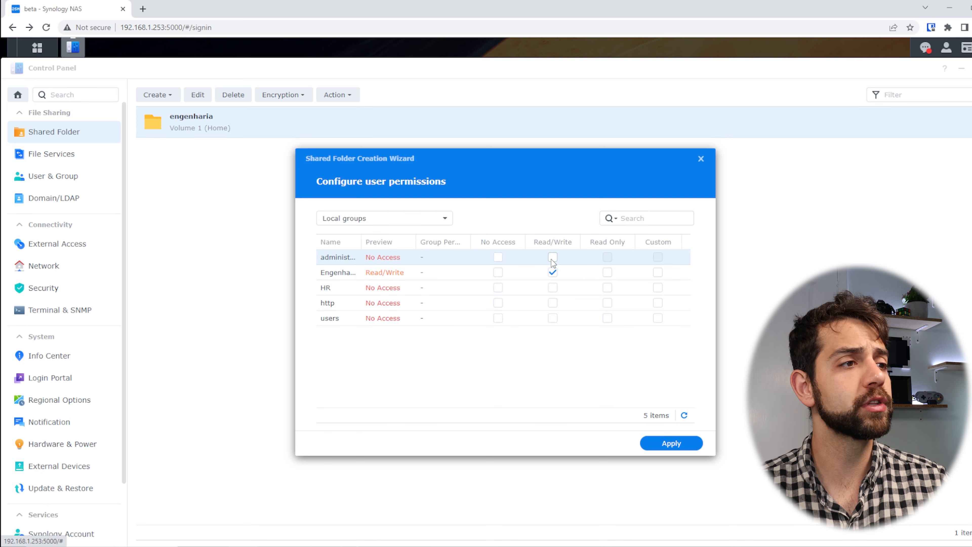
{"action": "left_click", "coordinate": [550, 261]}
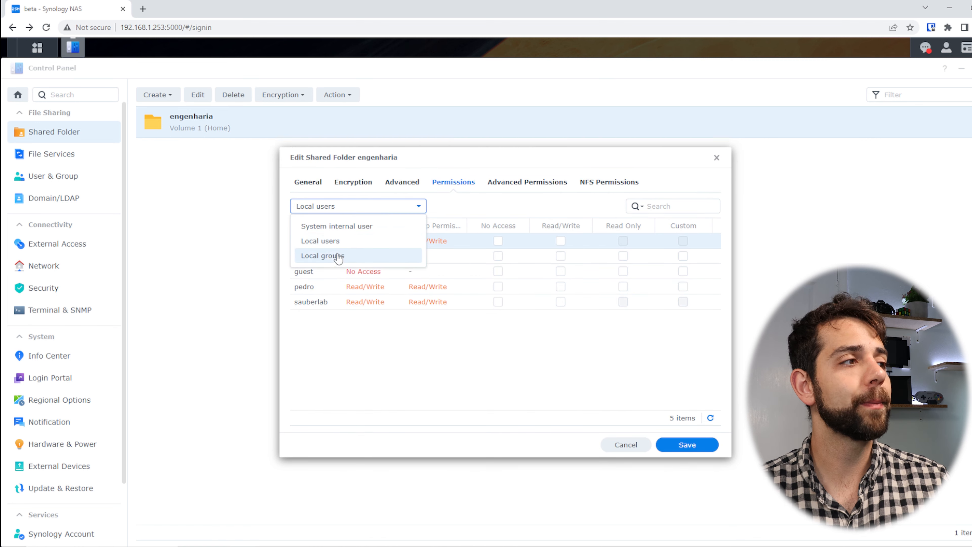
- Review the engenharia folder's permissions for local users, local groups and system internal users, plus its advanced and NFS permissions, without saving
{"action": "left_click", "coordinate": [328, 241]}
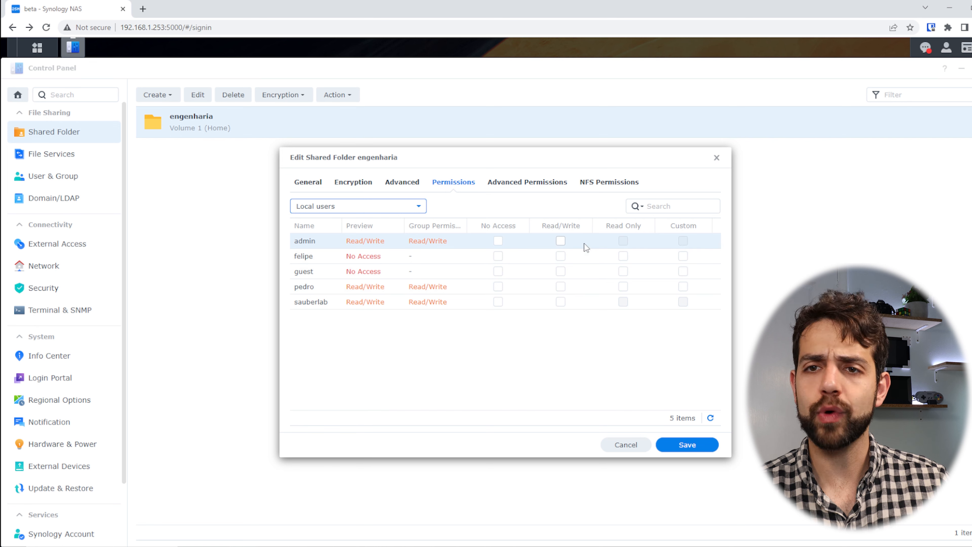
{"action": "left_click", "coordinate": [386, 208]}
{"action": "left_click", "coordinate": [348, 256]}
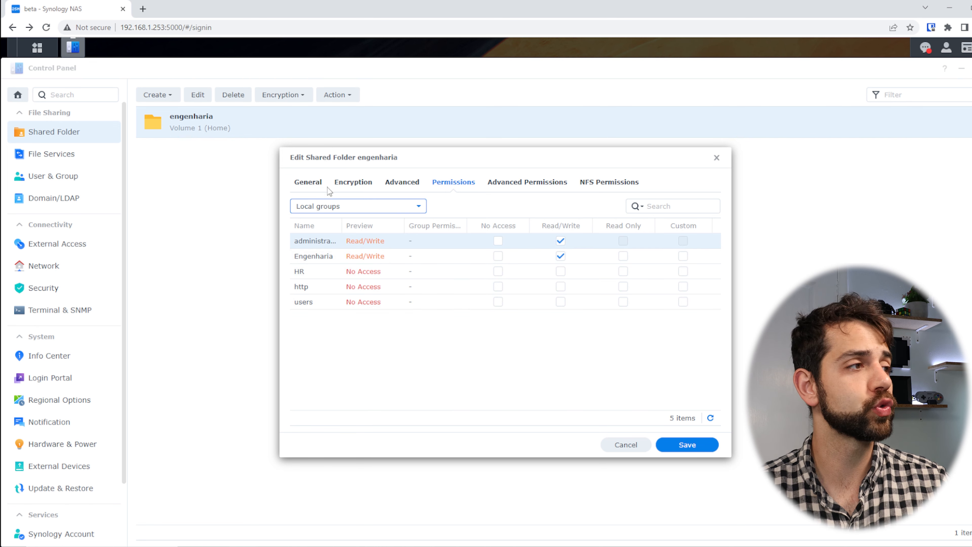
{"action": "left_click", "coordinate": [383, 206]}
{"action": "left_click", "coordinate": [341, 224]}
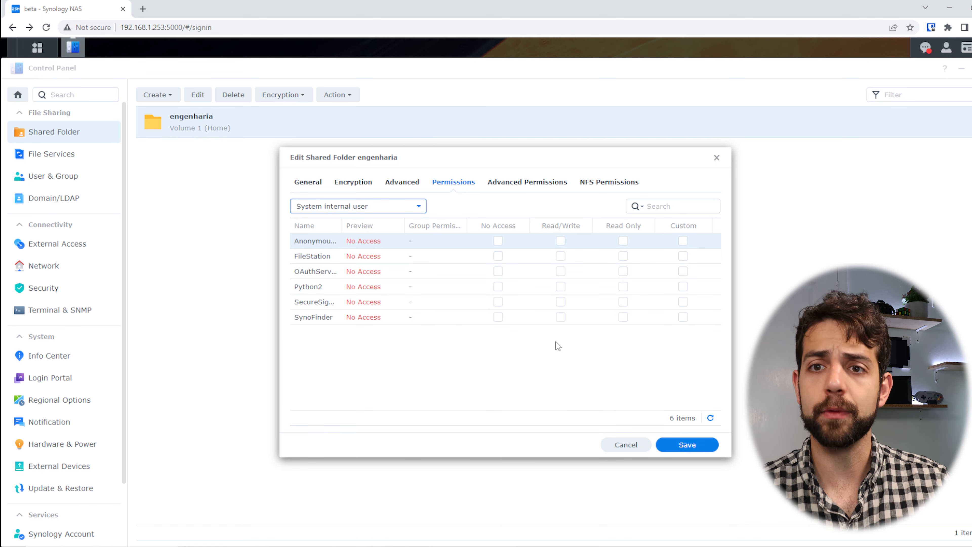
{"action": "left_click", "coordinate": [400, 210]}
{"action": "left_click", "coordinate": [329, 255]}
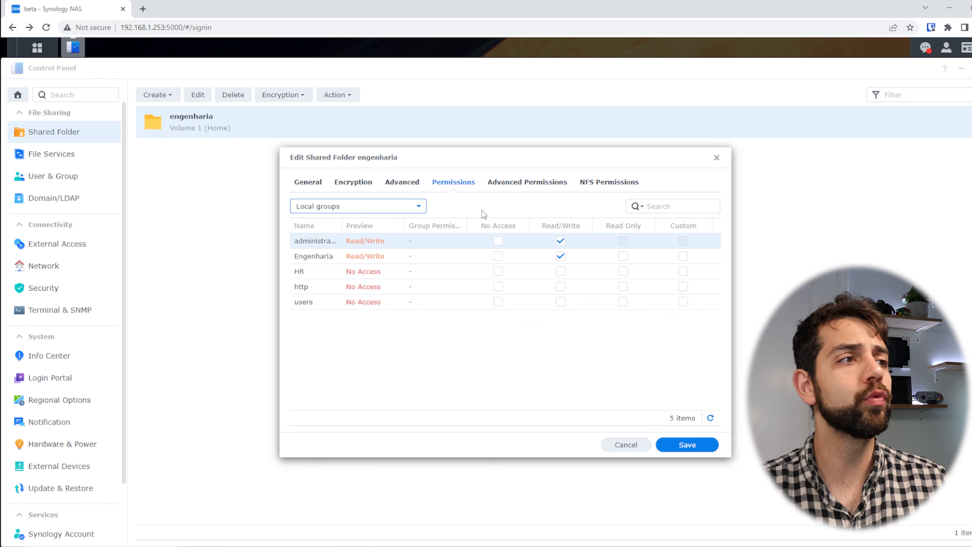
{"action": "left_click", "coordinate": [518, 187]}
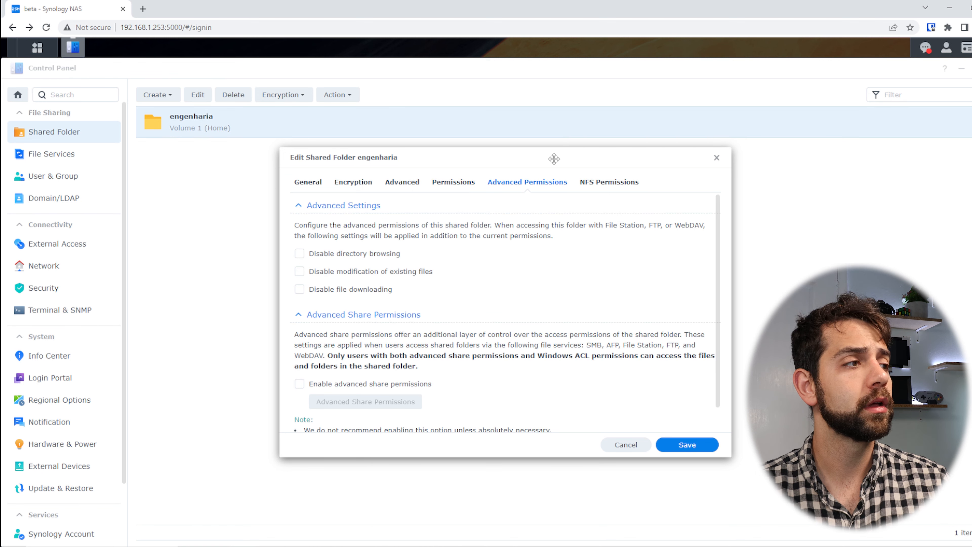
{"action": "scroll", "coordinate": [402, 337], "scroll_direction": "down", "scroll_amount": 1}
{"action": "scroll", "coordinate": [484, 291], "scroll_direction": "up", "scroll_amount": 1}
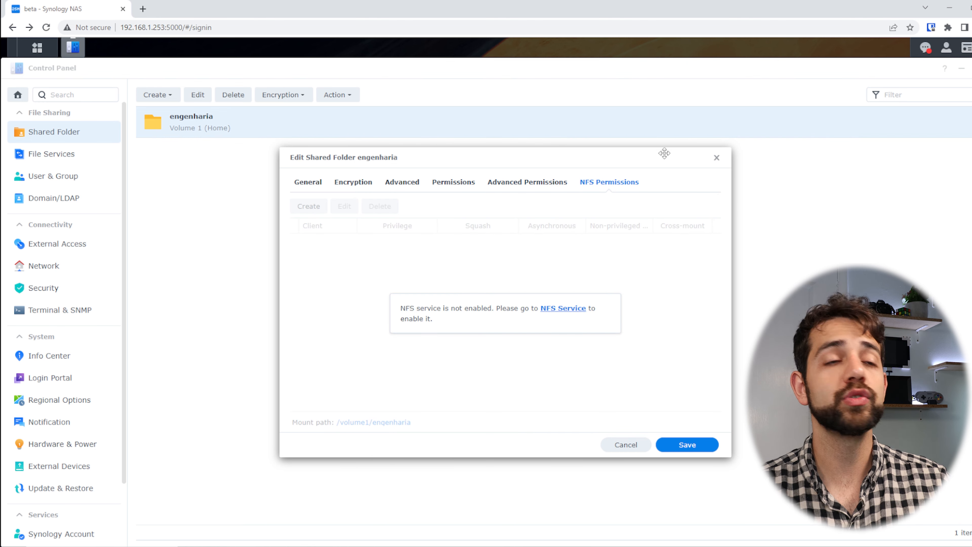
{"action": "left_click", "coordinate": [717, 158]}
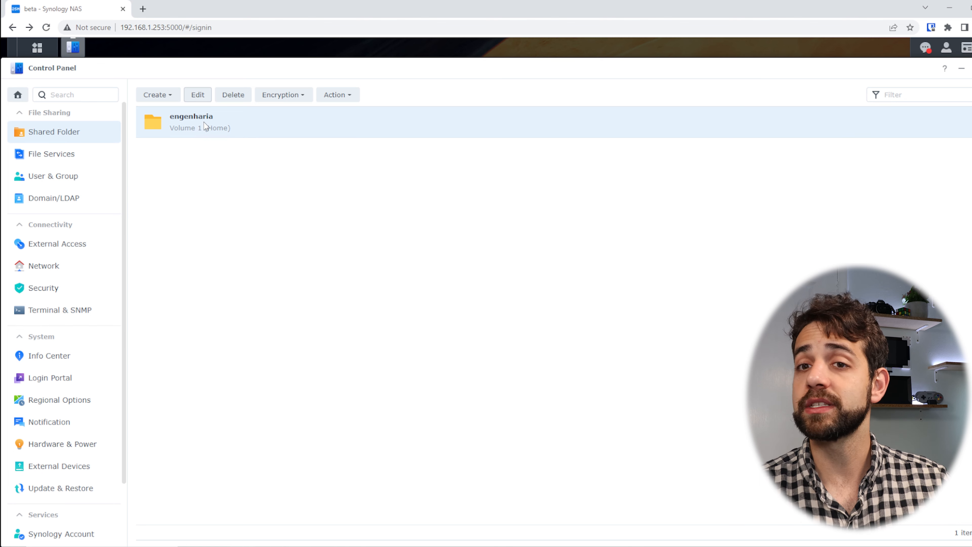
- Start another shared folder named HR on Volume 1 with the default Recycle Bin settings and no encryption
{"action": "left_click", "coordinate": [149, 96]}
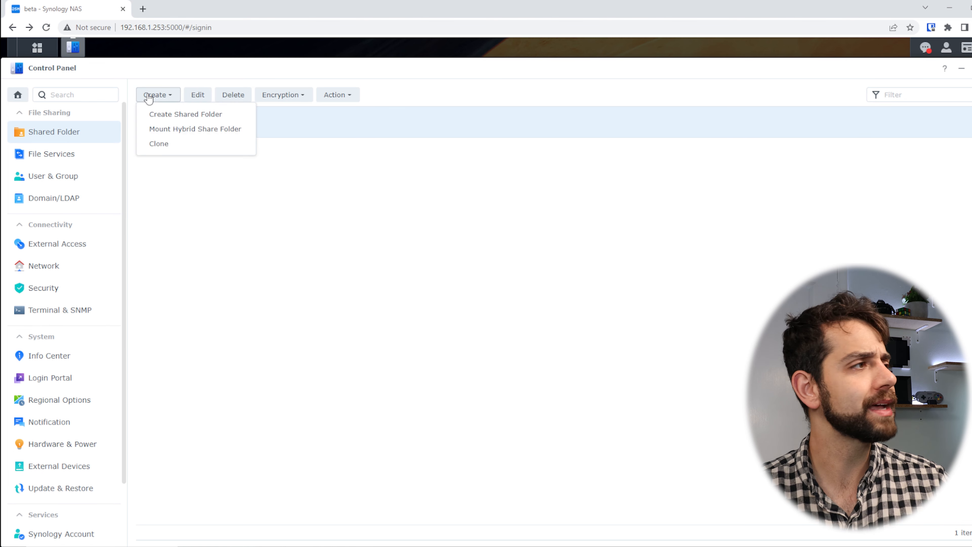
{"action": "left_click", "coordinate": [184, 114]}
{"action": "left_click", "coordinate": [432, 217]}
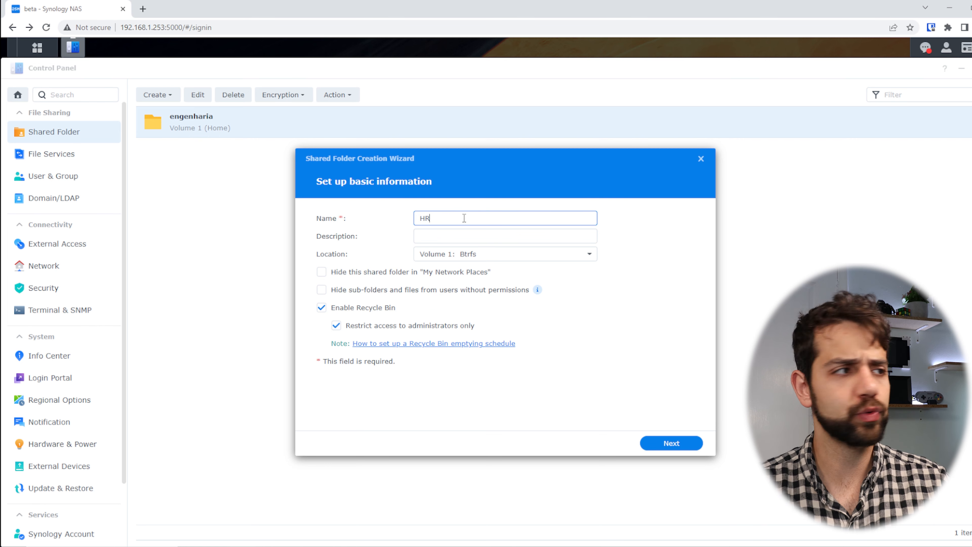
{"action": "left_click", "coordinate": [682, 443]}
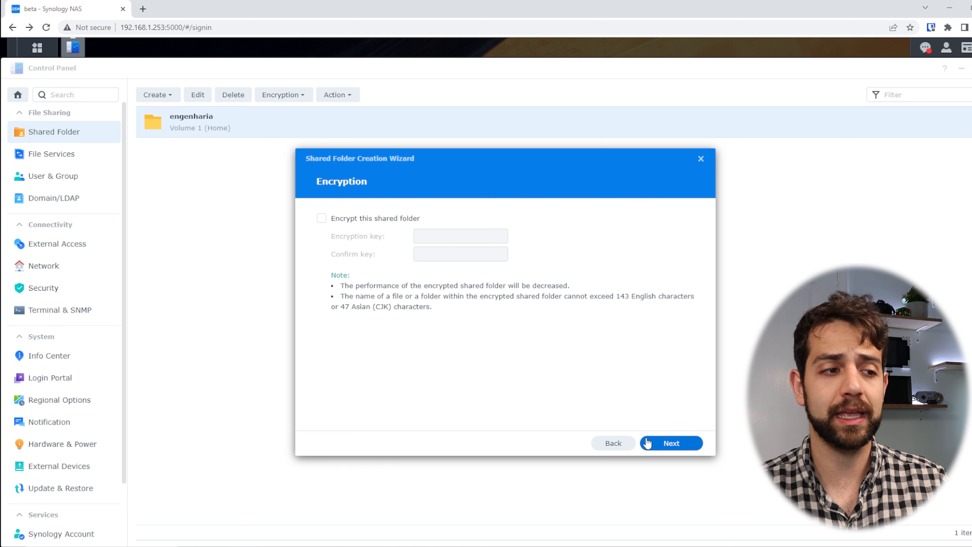
{"action": "left_click", "coordinate": [662, 449]}
- Enable data checksum and file compression without a quota for the HR folder, and create it
{"action": "left_click", "coordinate": [386, 219]}
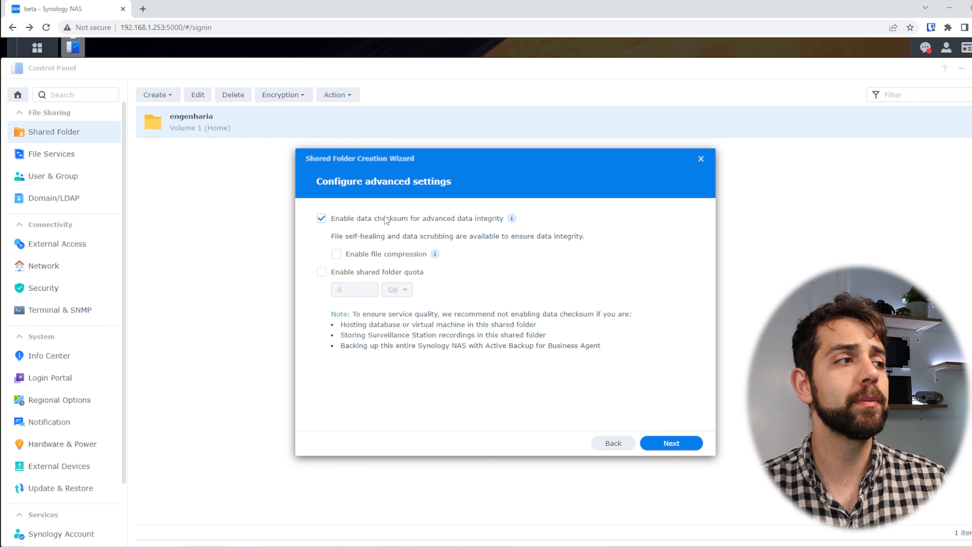
{"action": "left_click", "coordinate": [412, 256]}
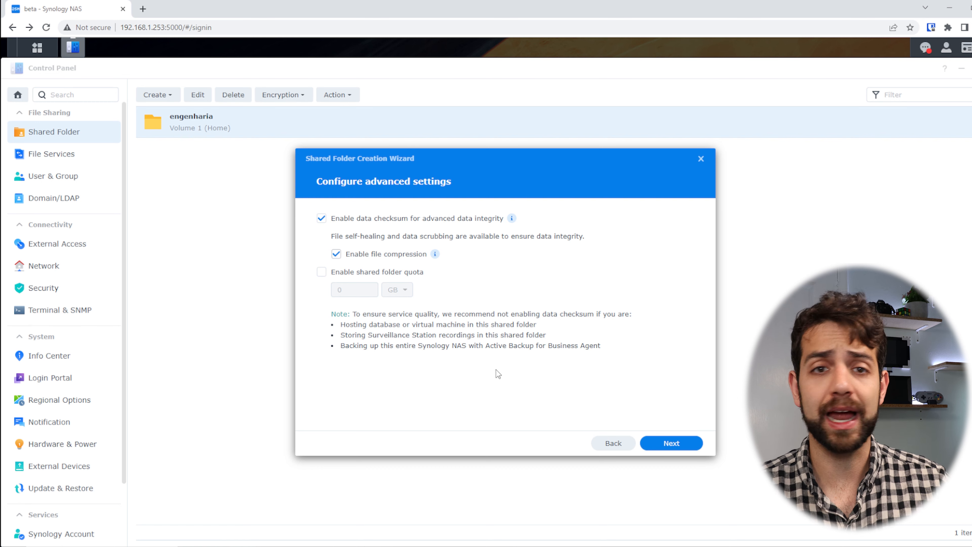
{"action": "left_click", "coordinate": [673, 443]}
{"action": "left_click", "coordinate": [673, 444]}
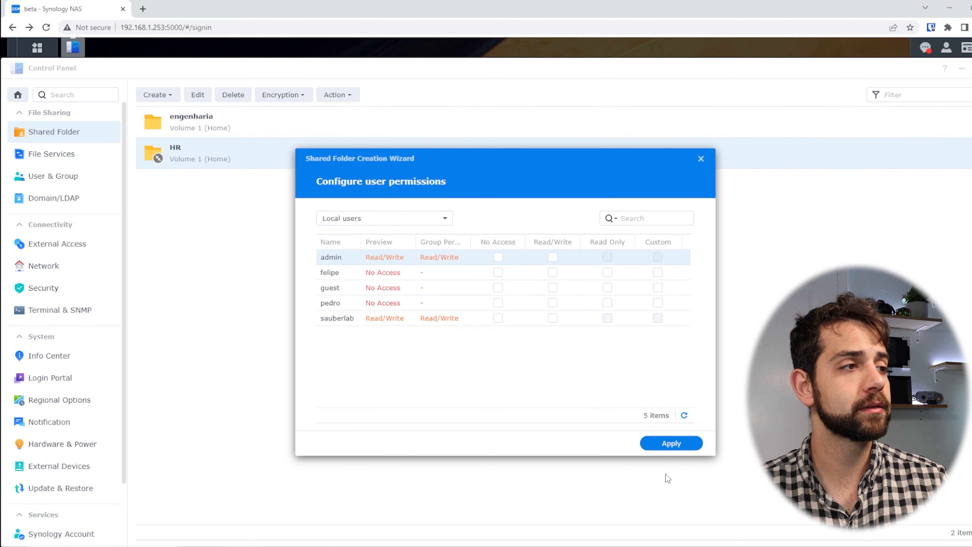
- Give the HR local group Read/Write permission on the HR shared folder and apply it
{"action": "left_click", "coordinate": [412, 223]}
{"action": "left_click", "coordinate": [382, 272]}
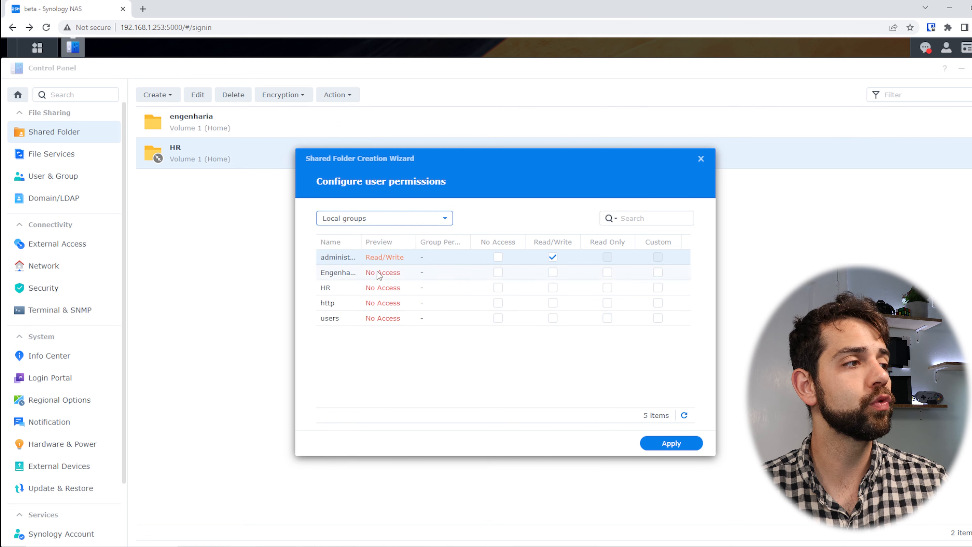
{"action": "left_click", "coordinate": [552, 288]}
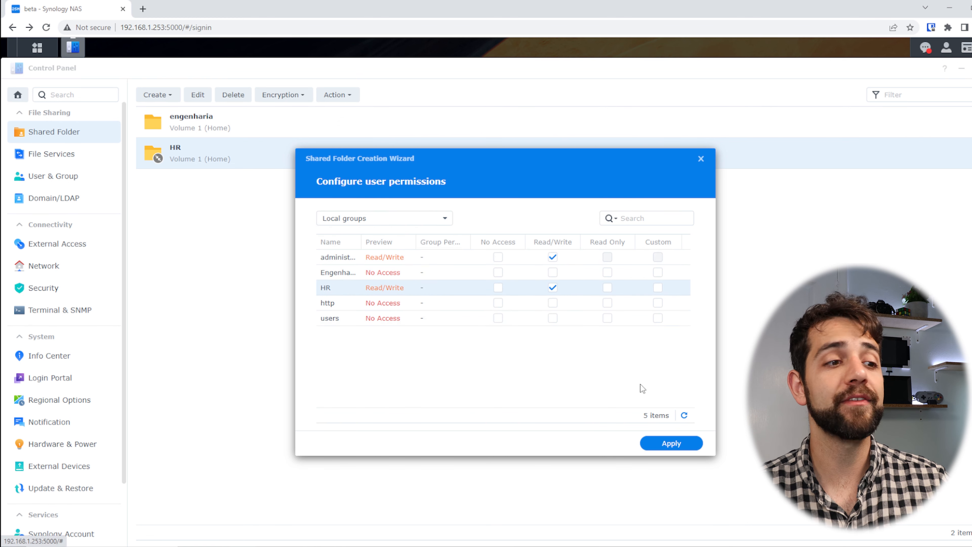
{"action": "left_click", "coordinate": [672, 444]}
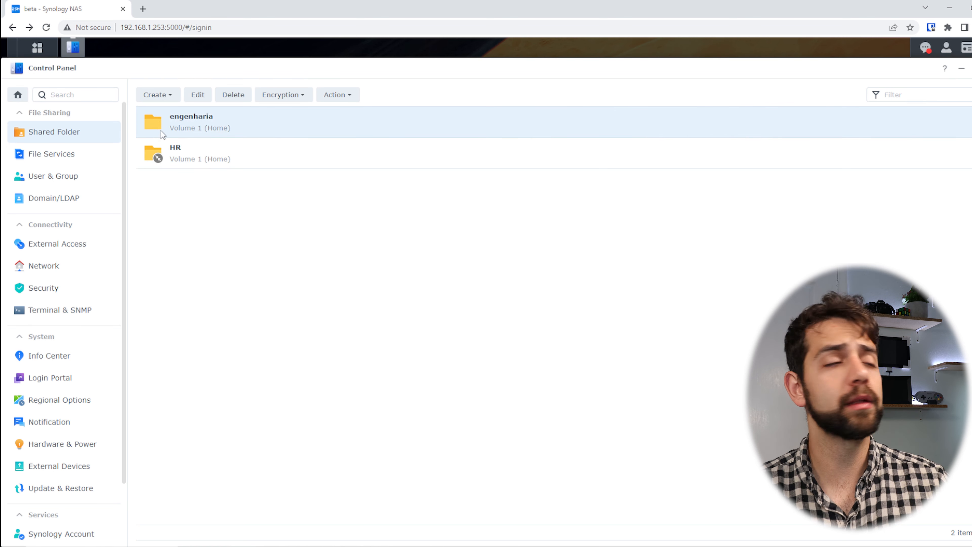
- Close the Control Panel and inspect the engenharia and HR shared folders with their #recycle subfolders in File Station
{"action": "left_click", "coordinate": [971, 153]}
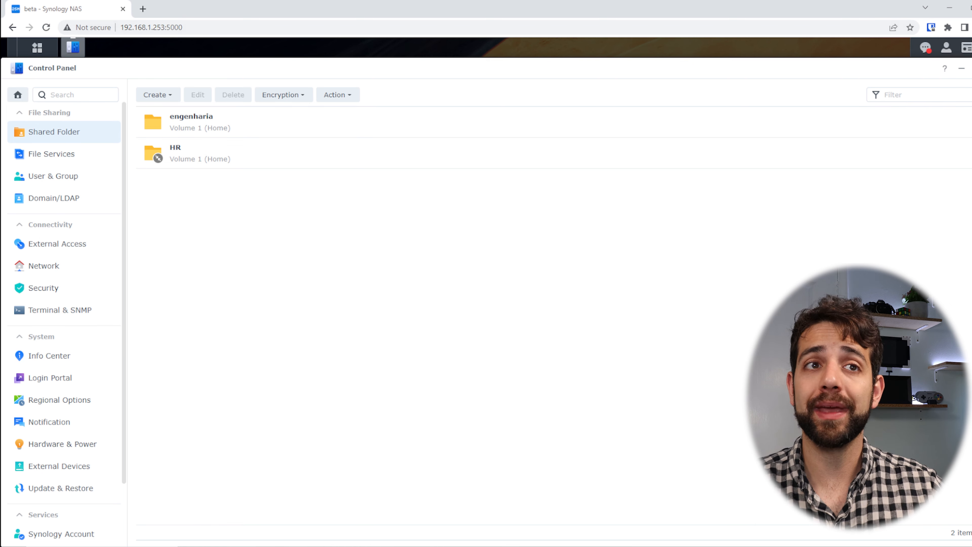
{"action": "left_click", "coordinate": [970, 68]}
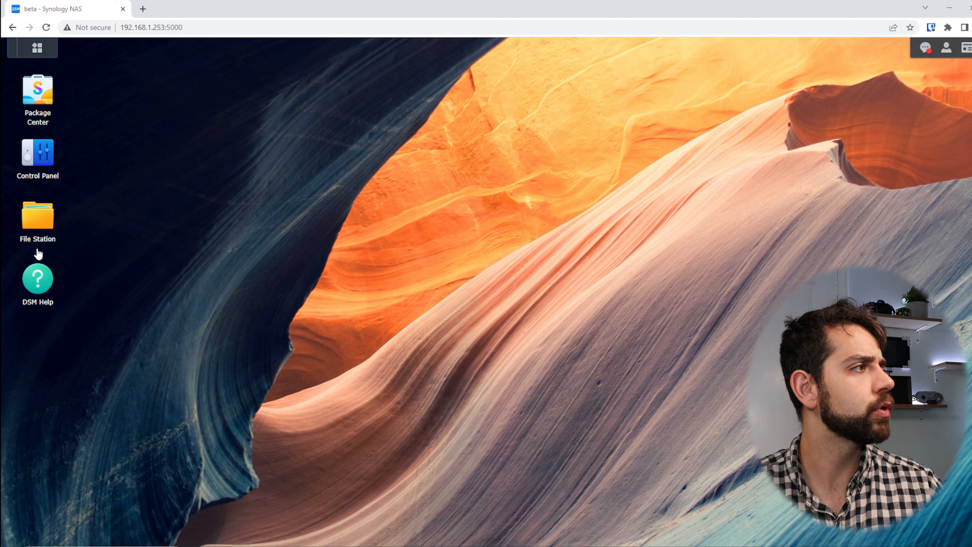
{"action": "double_click", "coordinate": [39, 226]}
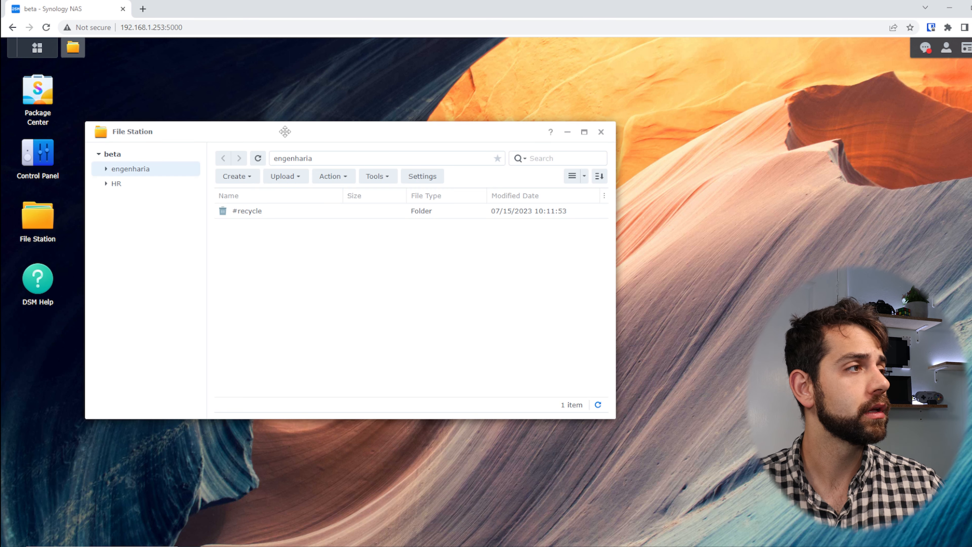
{"action": "left_click_drag", "start_coordinate": [286, 134], "coordinate": [467, 99]}
{"action": "left_click", "coordinate": [289, 148]}
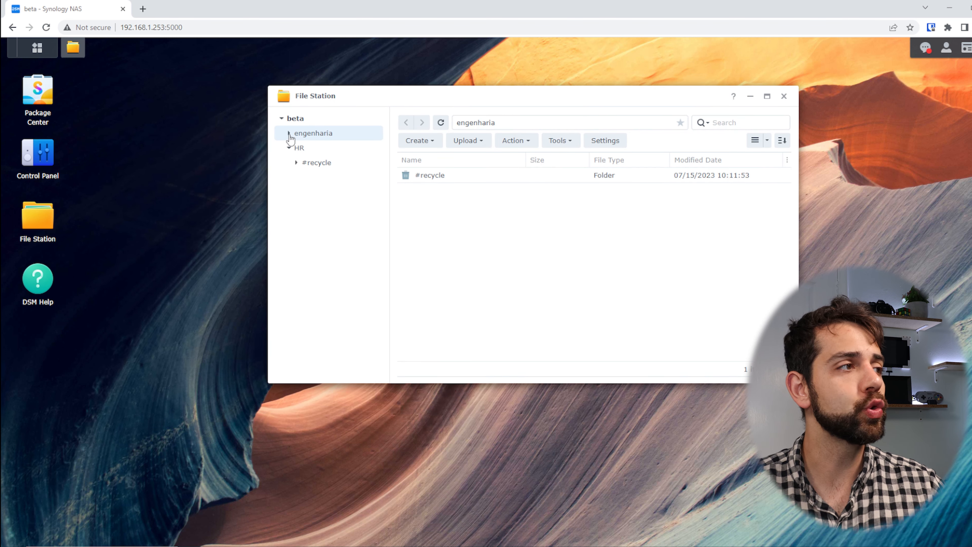
{"action": "left_click", "coordinate": [289, 134]}
{"action": "double_click", "coordinate": [453, 176]}
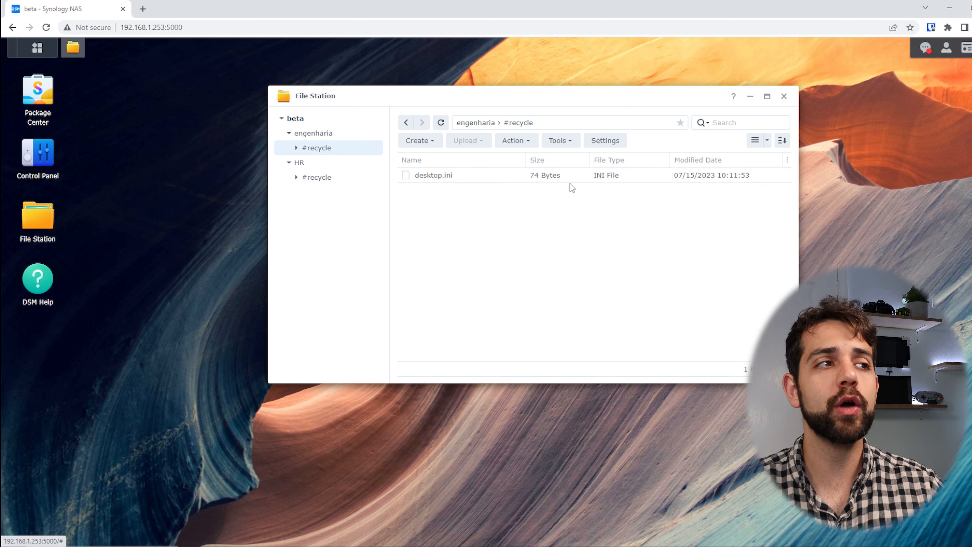
{"action": "left_click", "coordinate": [318, 177]}
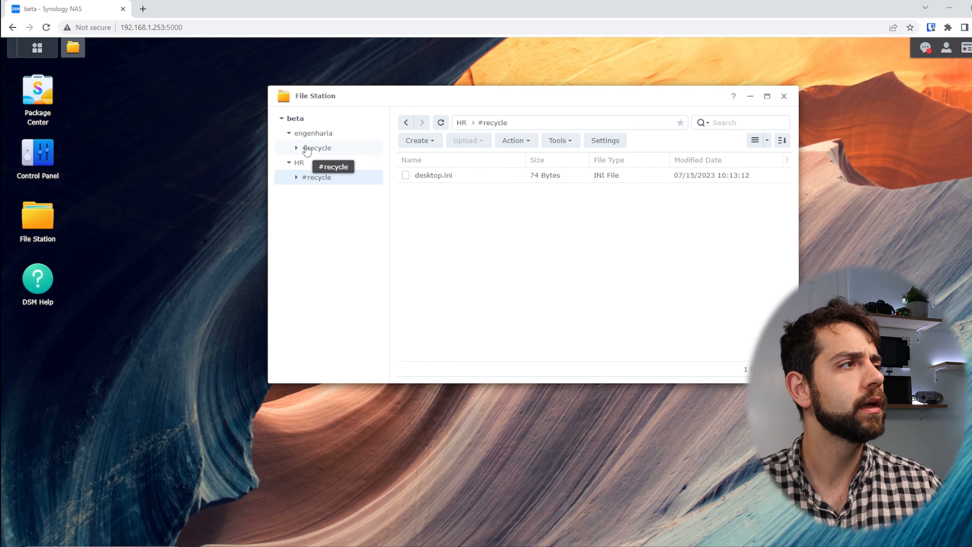
{"action": "left_click", "coordinate": [318, 133]}
{"action": "left_click", "coordinate": [311, 168]}
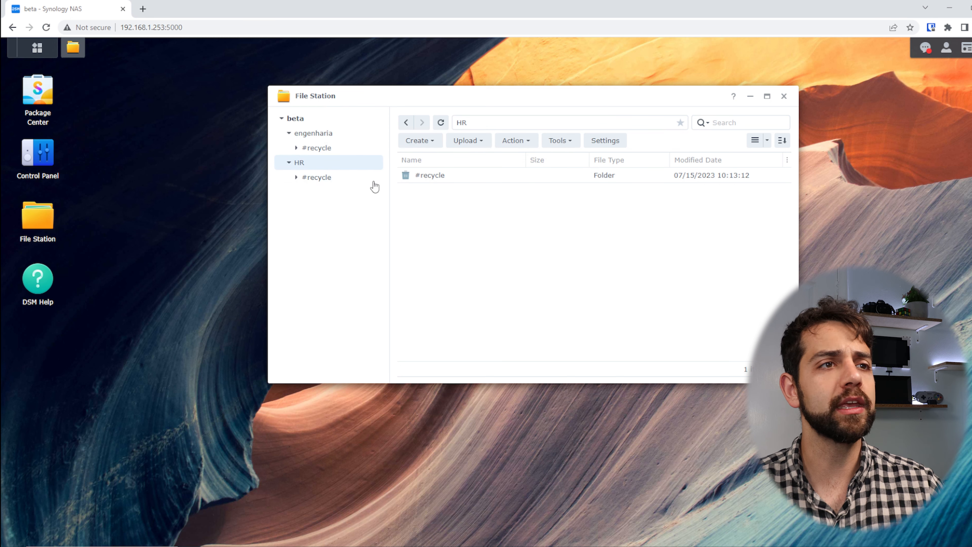
{"action": "left_click", "coordinate": [289, 163]}
{"action": "left_click", "coordinate": [289, 134]}
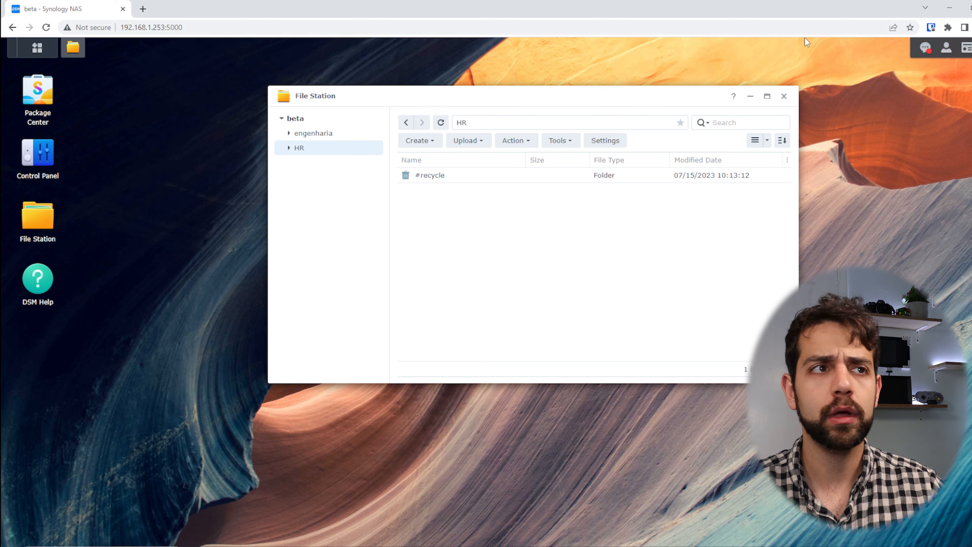
- Close File Station and sign out of the administrator account
{"action": "left_click", "coordinate": [783, 96]}
{"action": "left_click", "coordinate": [942, 52]}
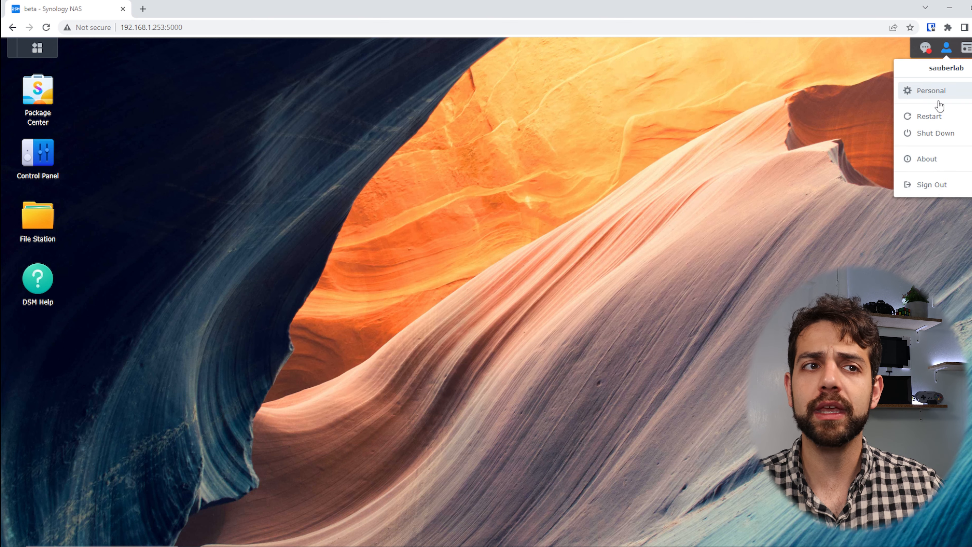
{"action": "left_click", "coordinate": [941, 187]}
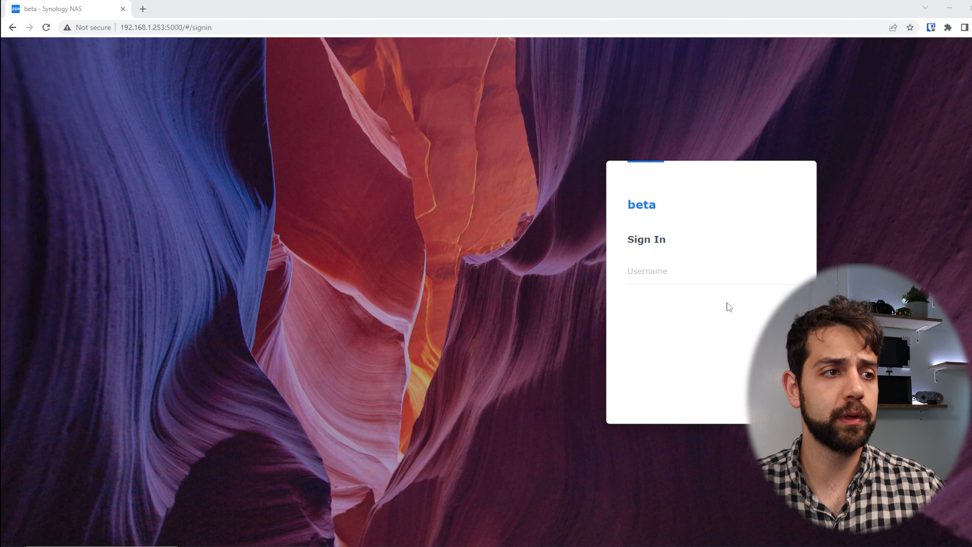
- Sign in to the NAS with the HR user's username and account password
{"action": "left_click", "coordinate": [729, 306]}
{"action": "type", "text": "felipe"}
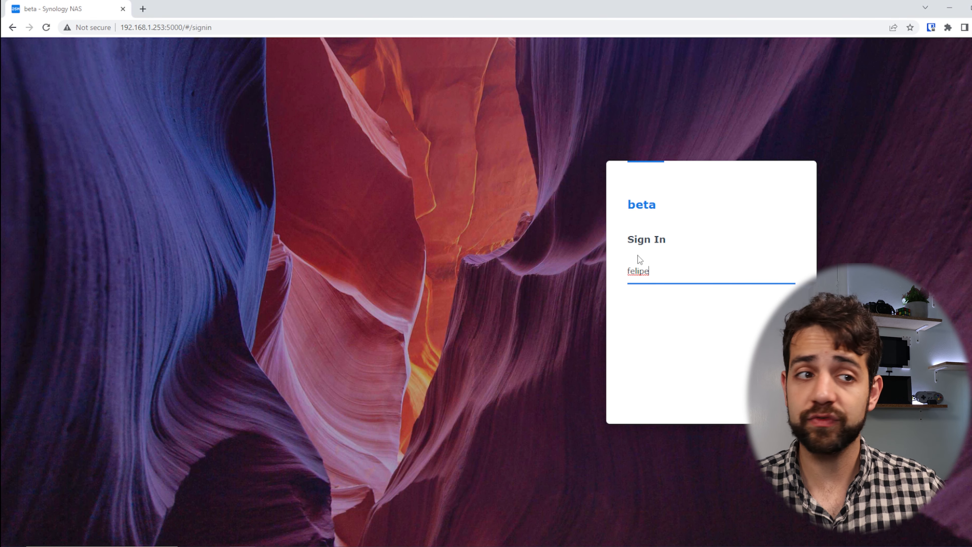
{"action": "key", "text": "Return"}
{"action": "key", "text": "alt+Tab"}
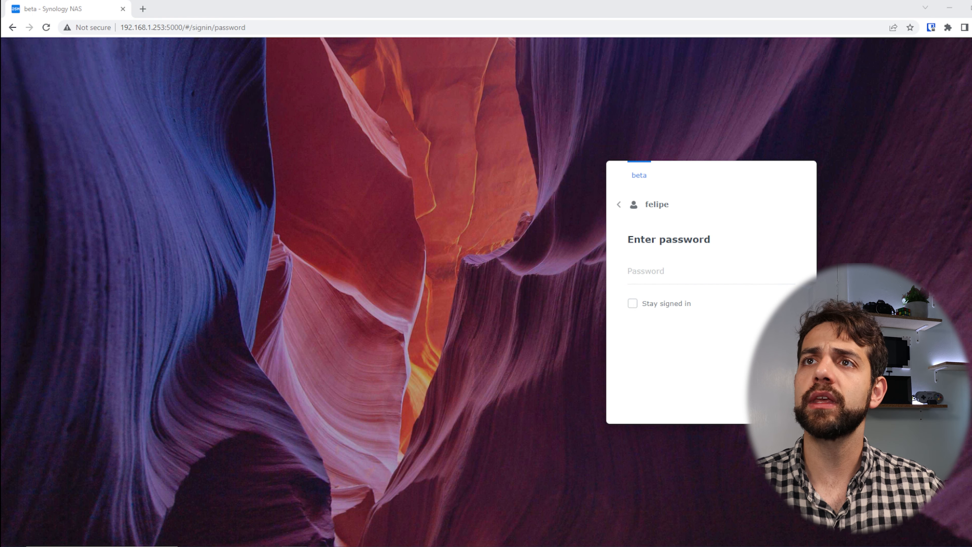
{"action": "left_click", "coordinate": [691, 272]}
{"action": "key", "text": "ctrl+v"}
{"action": "key", "text": "Return"}
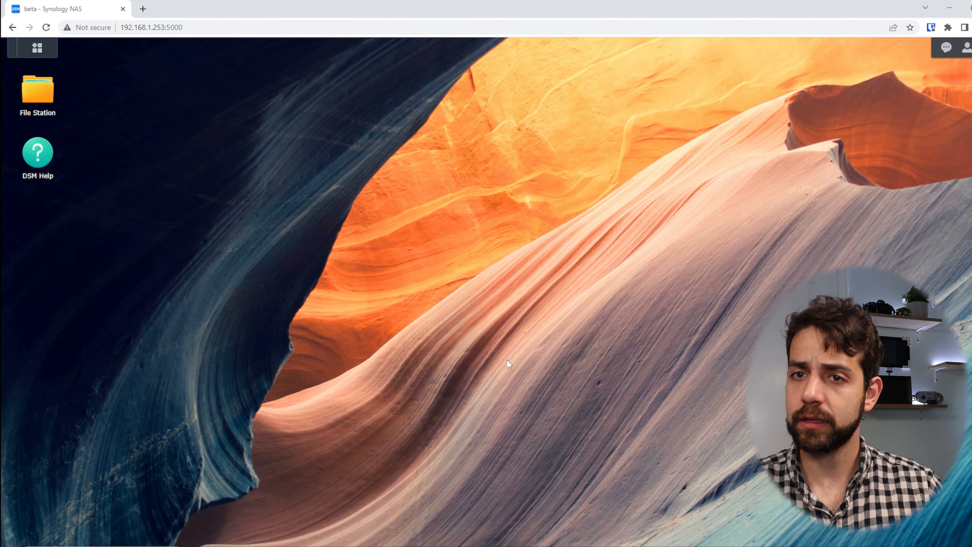
- Check in File Station which shared folders the HR user can access, and look at the account menu options
{"action": "left_click", "coordinate": [24, 100]}
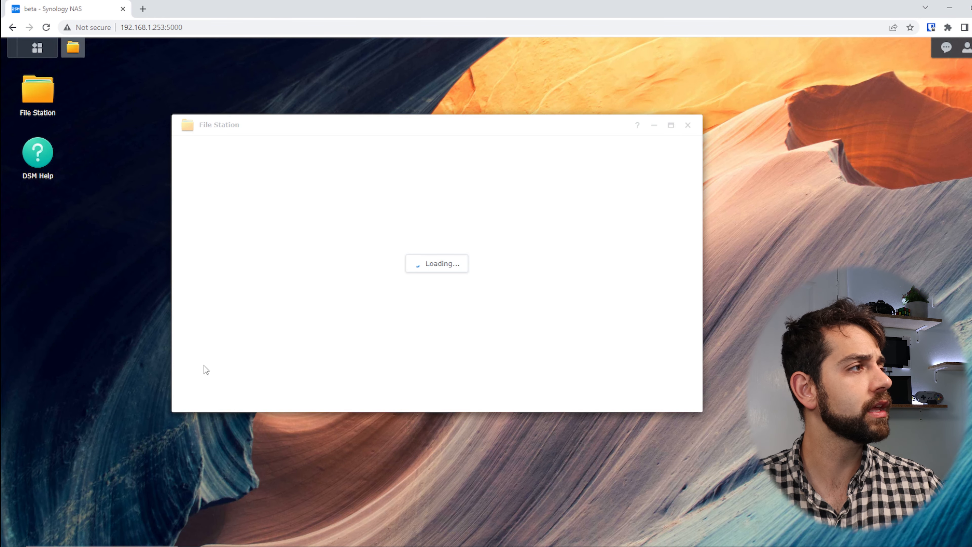
{"action": "left_click", "coordinate": [193, 162]}
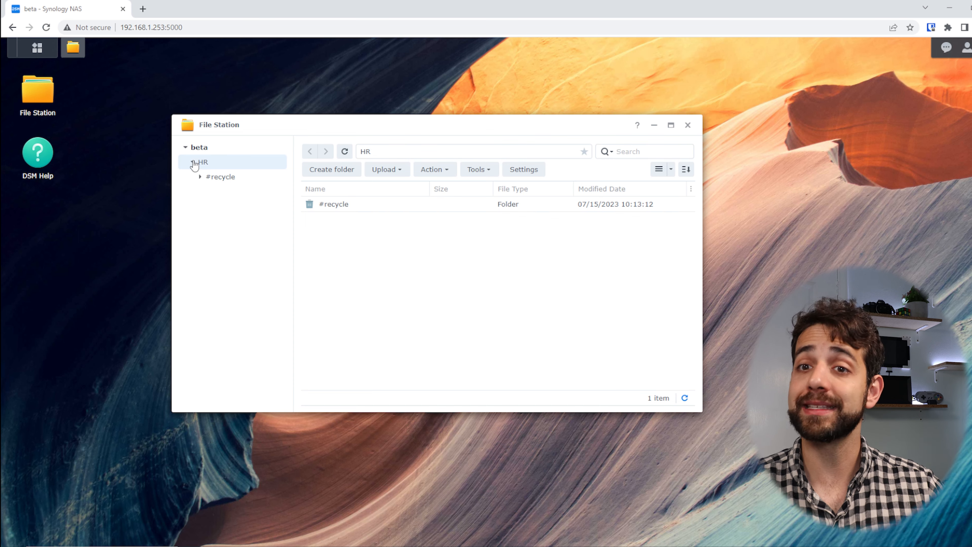
{"action": "left_click", "coordinate": [37, 48]}
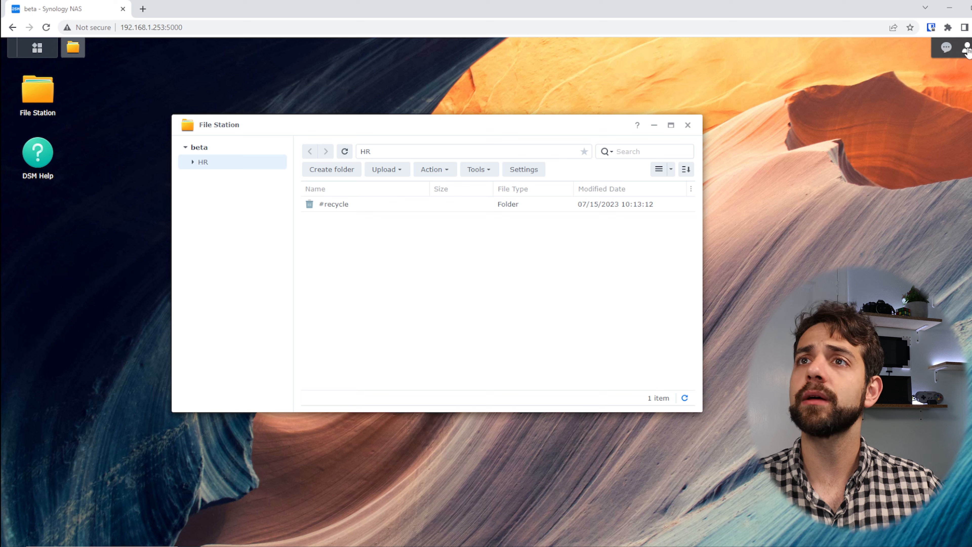
{"action": "left_click", "coordinate": [968, 50]}
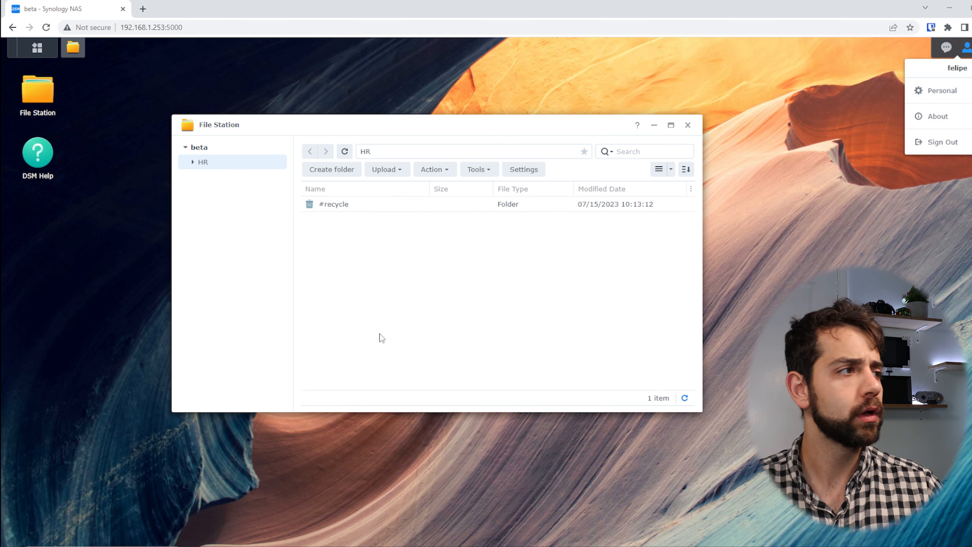
{"action": "left_click", "coordinate": [369, 363]}
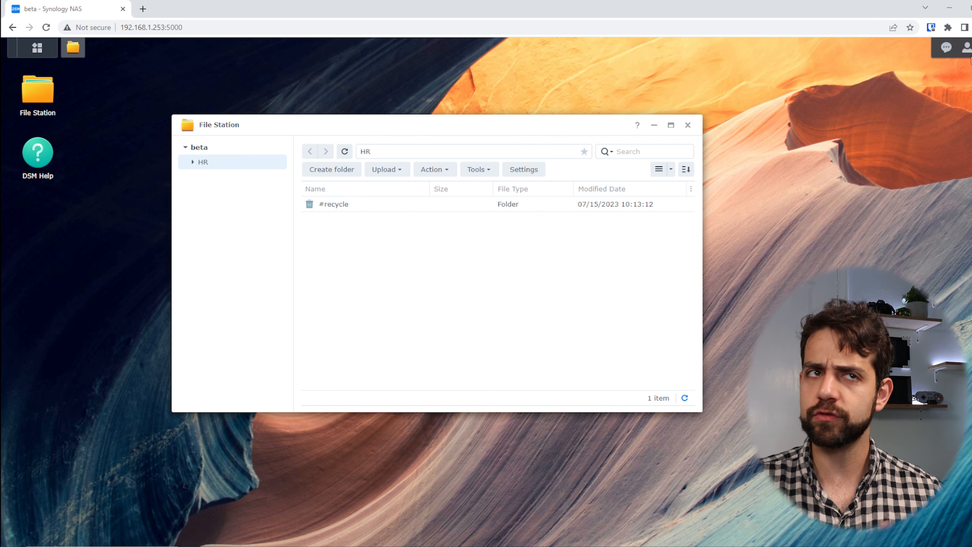
- Sign out of the HR user's account and sign back in with the administrator account
{"action": "left_click", "coordinate": [966, 48]}
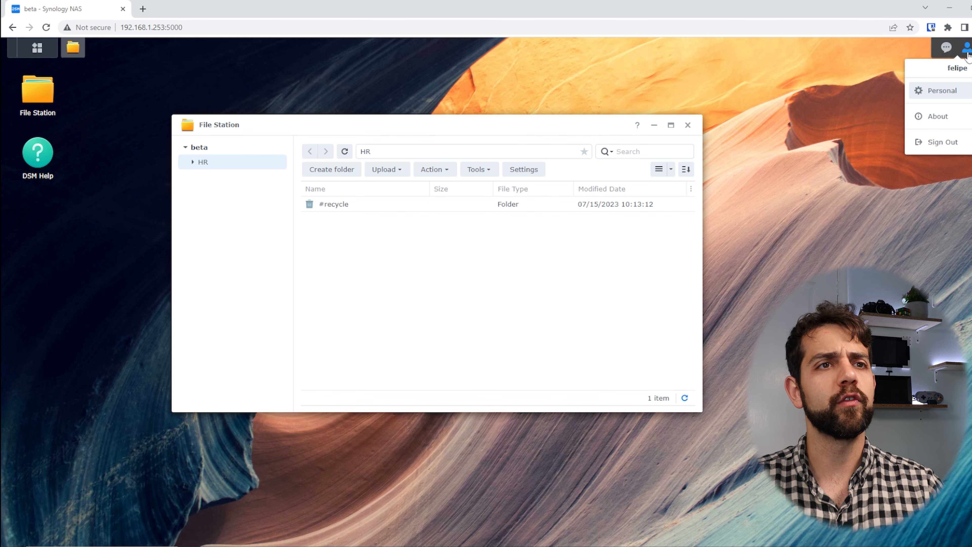
{"action": "left_click", "coordinate": [944, 142]}
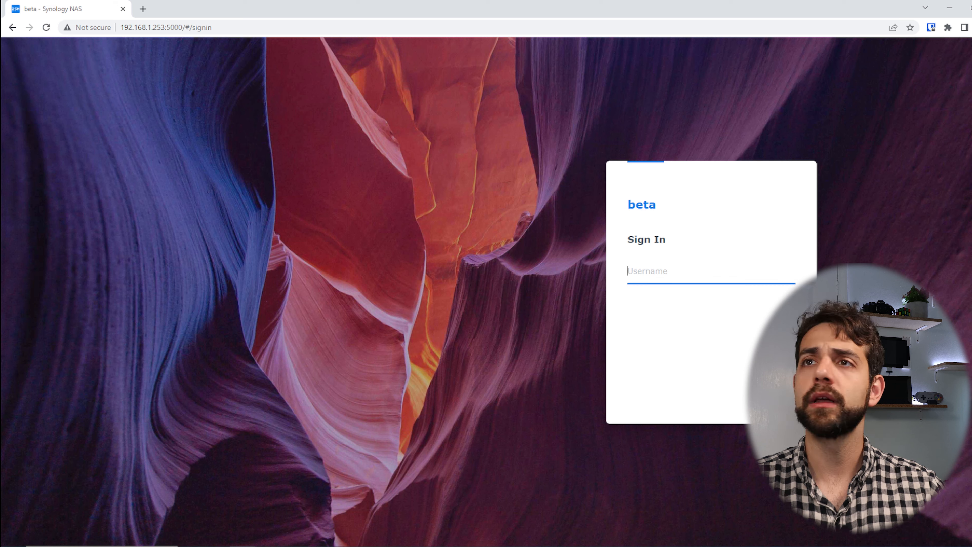
{"action": "type", "text": "s"}
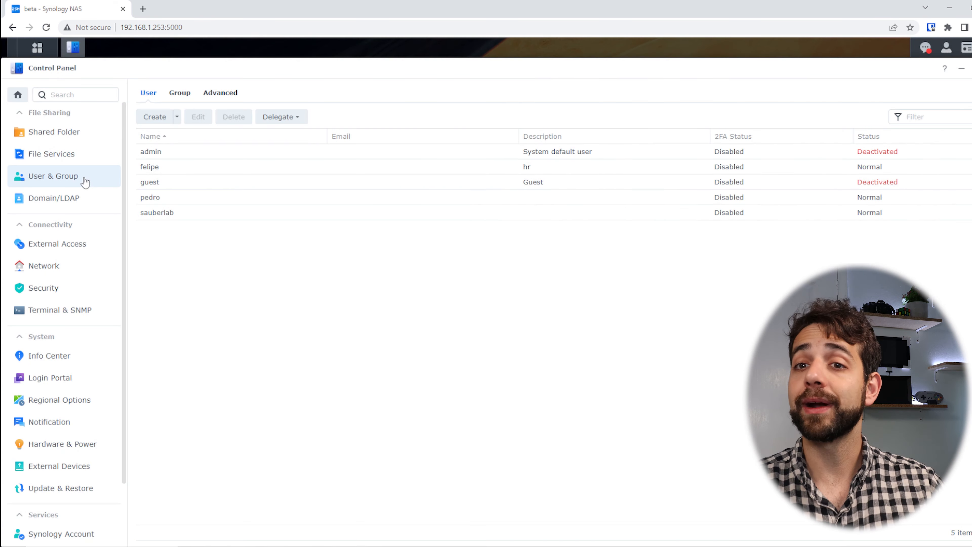
- Enable the user home service in the advanced user settings, with homes located on Volume 1, and apply it
{"action": "left_click", "coordinate": [220, 93]}
{"action": "scroll", "coordinate": [298, 319], "scroll_direction": "down", "scroll_amount": 3}
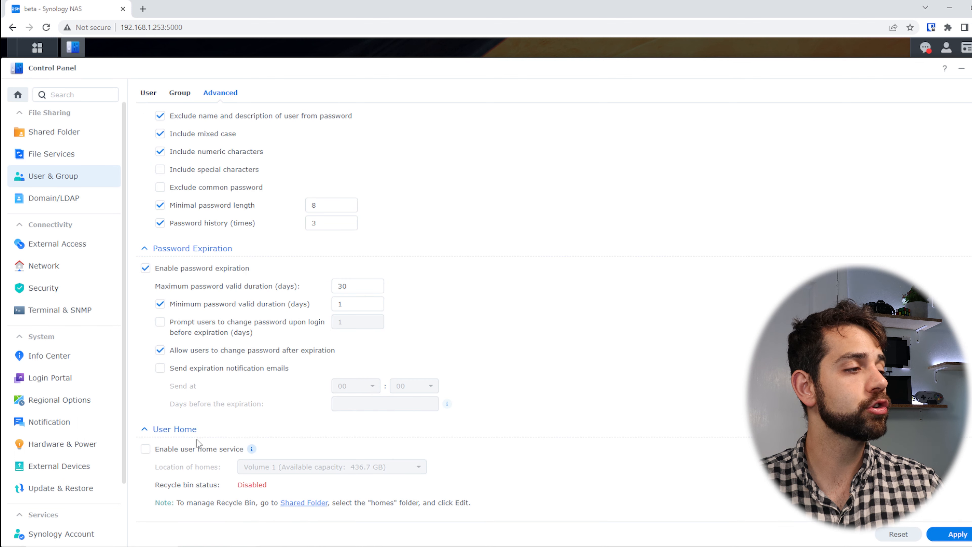
{"action": "left_click", "coordinate": [178, 449]}
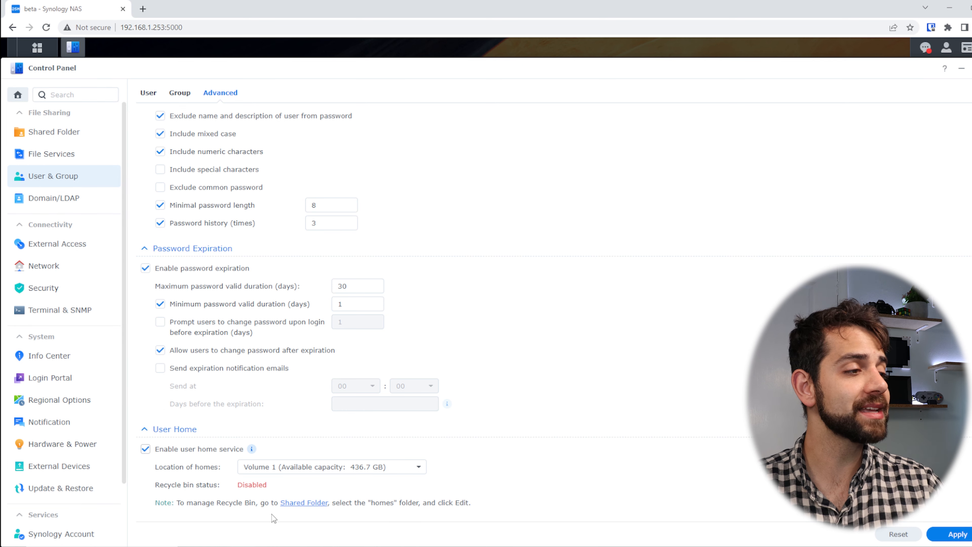
{"action": "left_click", "coordinate": [957, 534]}
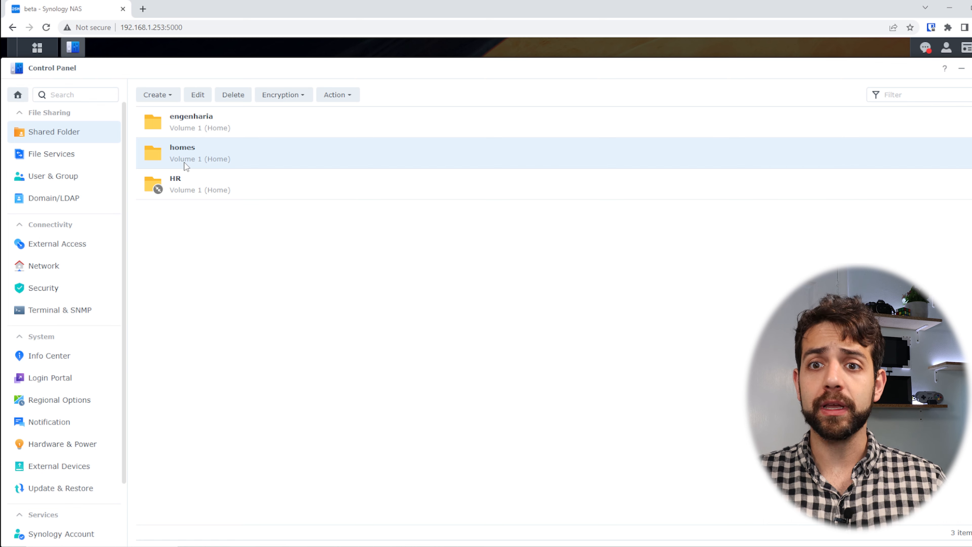
- Examine the home folder and each user's personal folder inside the homes shared folder in File Station
{"action": "left_click", "coordinate": [25, 45]}
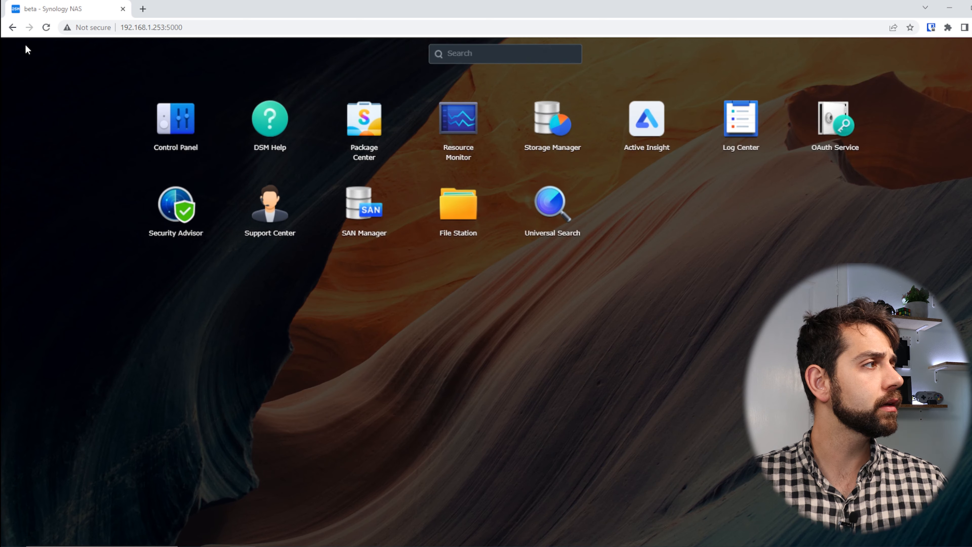
{"action": "left_click", "coordinate": [493, 226]}
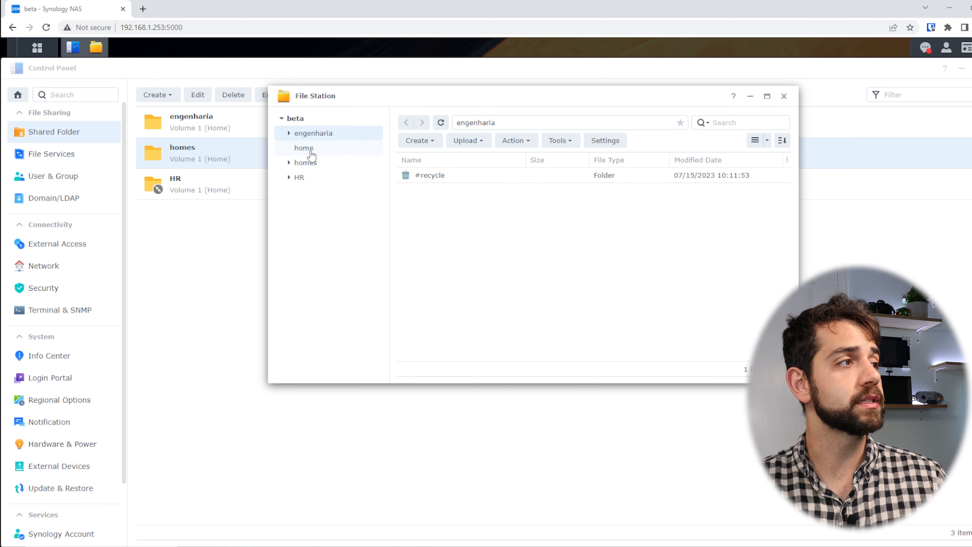
{"action": "left_click", "coordinate": [304, 149]}
{"action": "left_click", "coordinate": [289, 162]}
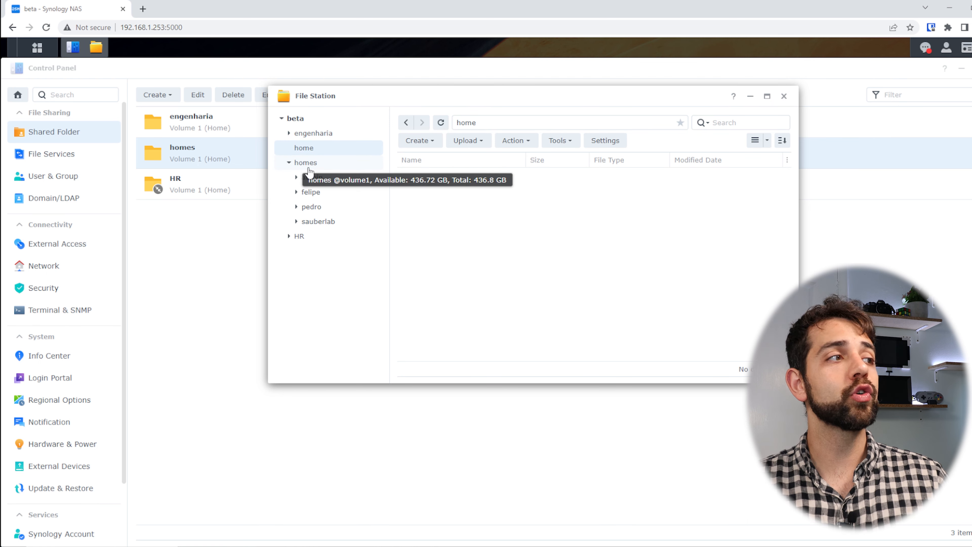
{"action": "left_click", "coordinate": [305, 164]}
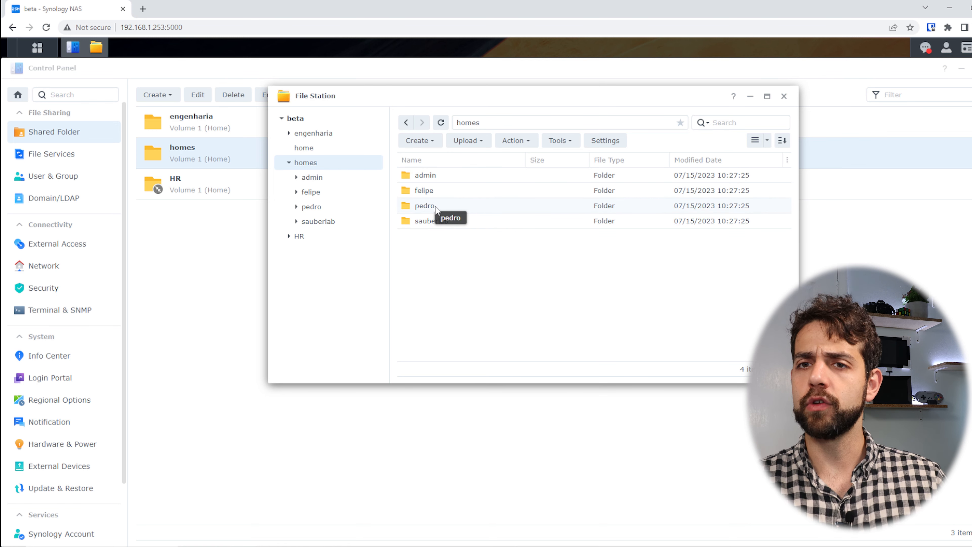
{"action": "left_click", "coordinate": [470, 211]}
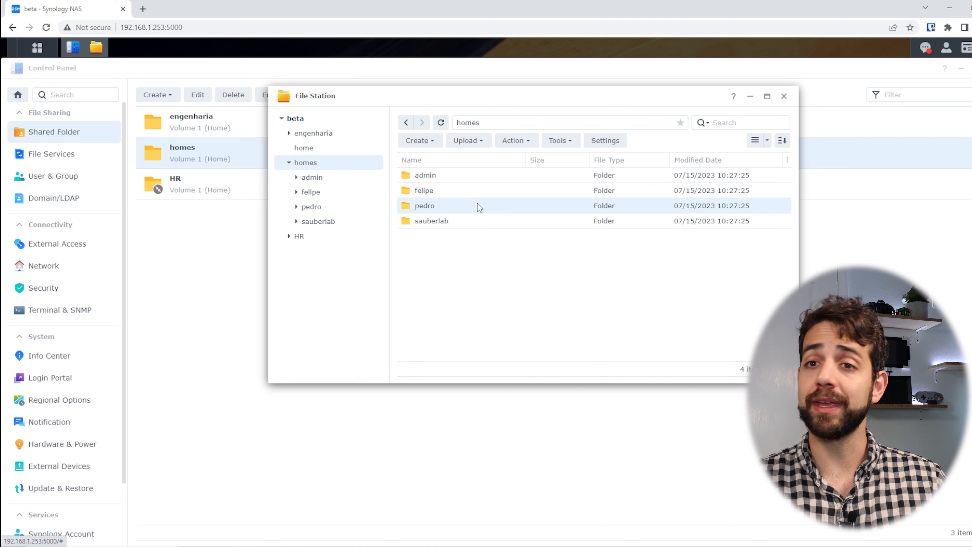
{"action": "left_click", "coordinate": [436, 190]}
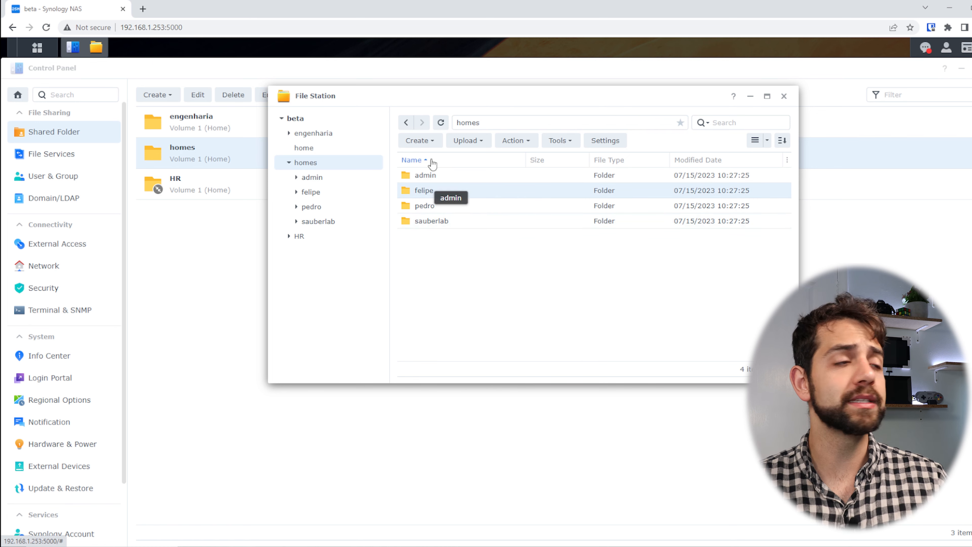
{"action": "left_click", "coordinate": [289, 162]}
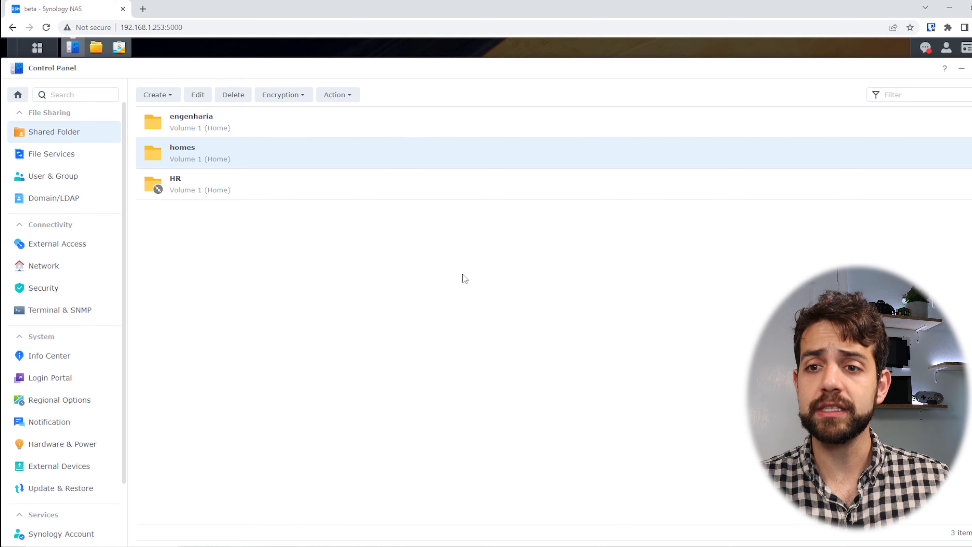
{"action": "left_click", "coordinate": [119, 47]}
{"action": "scroll", "coordinate": [398, 322], "scroll_direction": "down", "scroll_amount": 4}
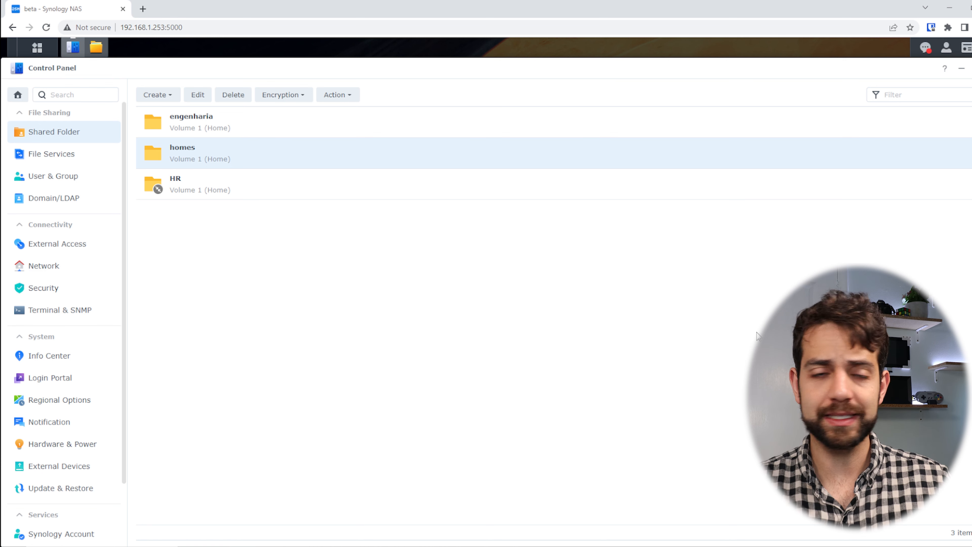
- Enforce 2-factor authentication for administrator group users in the account security settings and proceed to the email notification setup
{"action": "left_click", "coordinate": [52, 288]}
{"action": "left_click", "coordinate": [196, 96]}
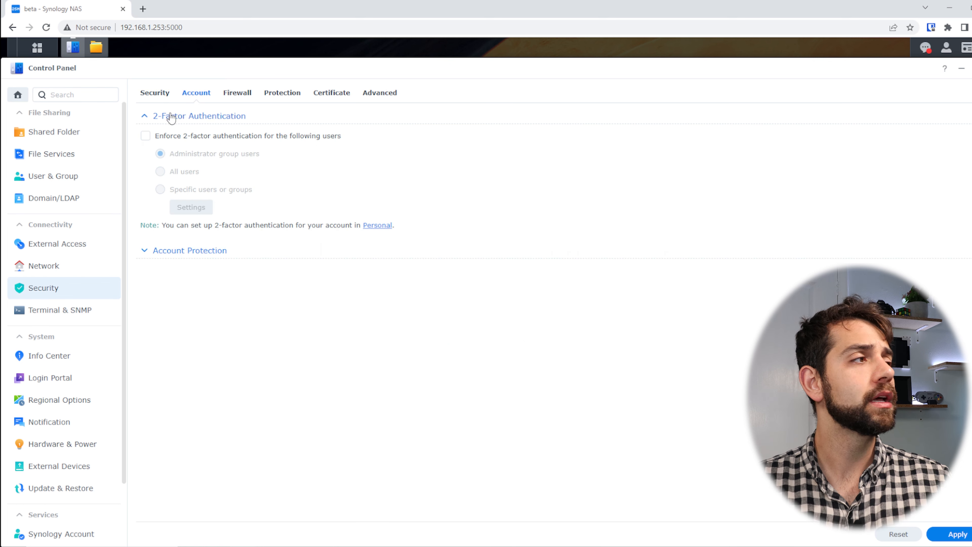
{"action": "left_click", "coordinate": [246, 139]}
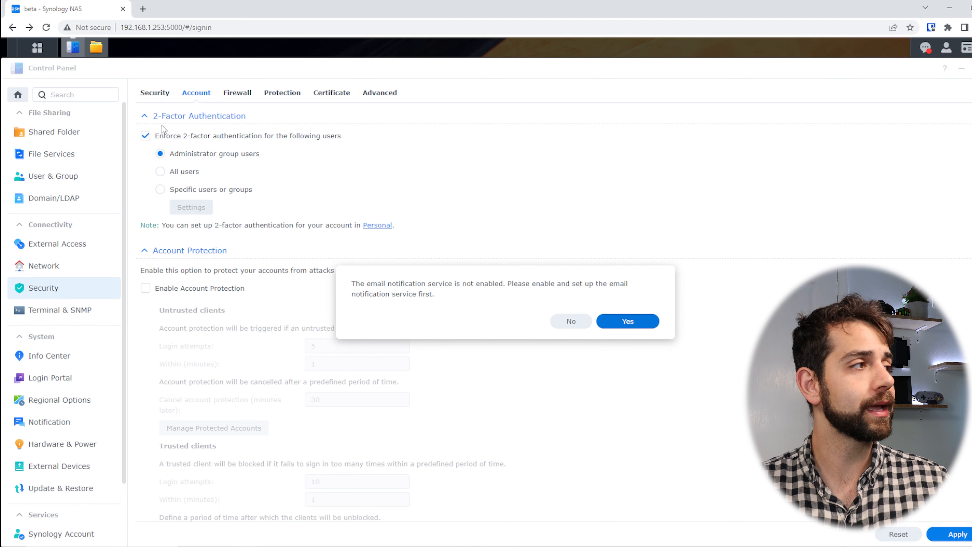
{"action": "left_click", "coordinate": [625, 322]}
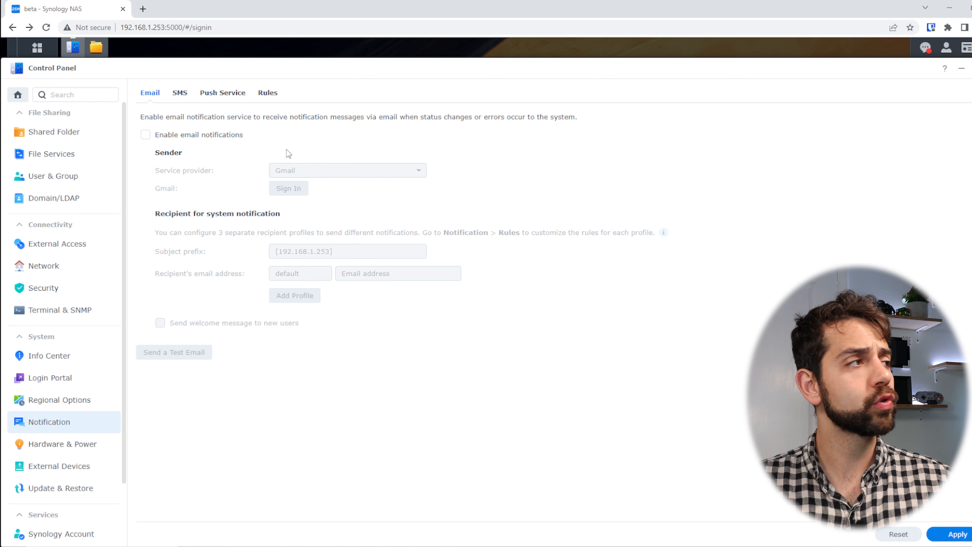
- Enable email notifications with Gmail as the service provider and sign in to the sender's Gmail account
{"action": "left_click", "coordinate": [149, 136]}
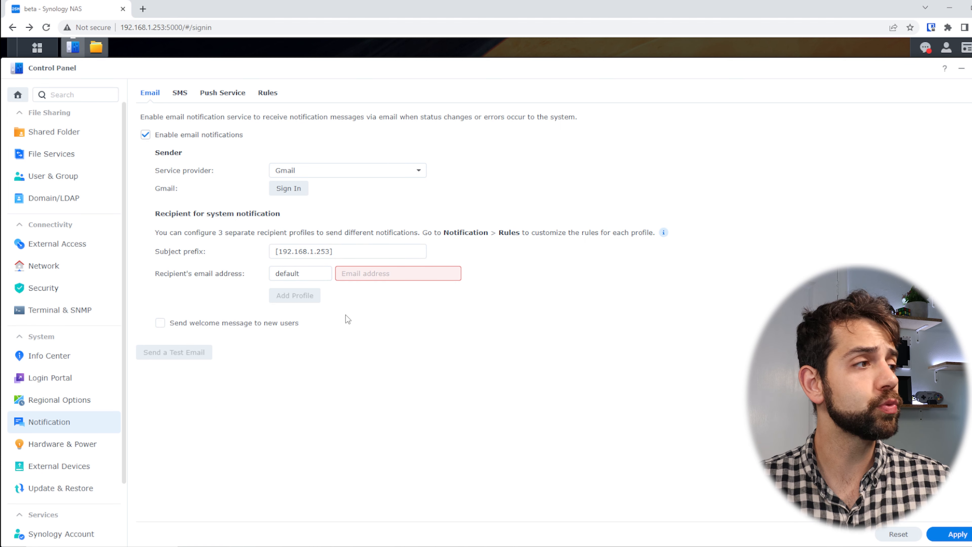
{"action": "left_click", "coordinate": [330, 173]}
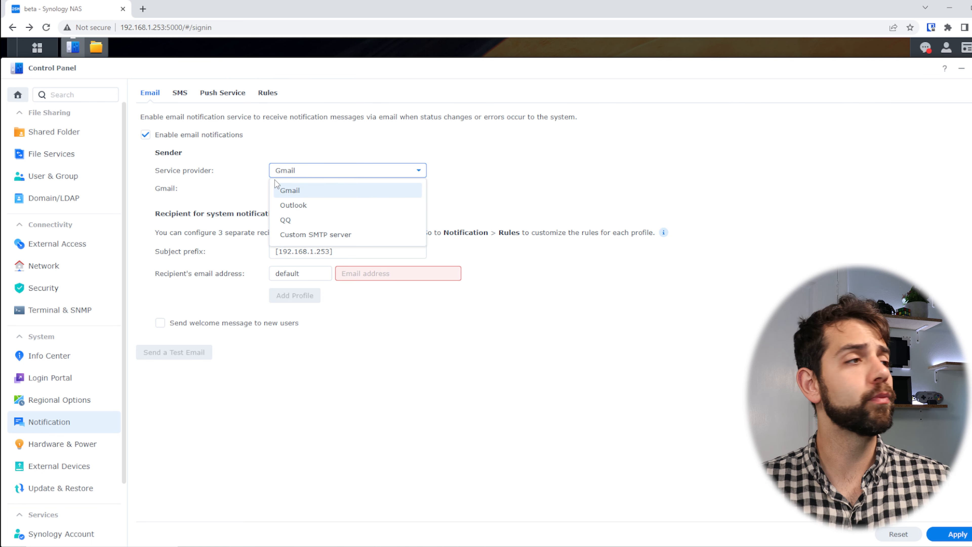
{"action": "left_click", "coordinate": [316, 191]}
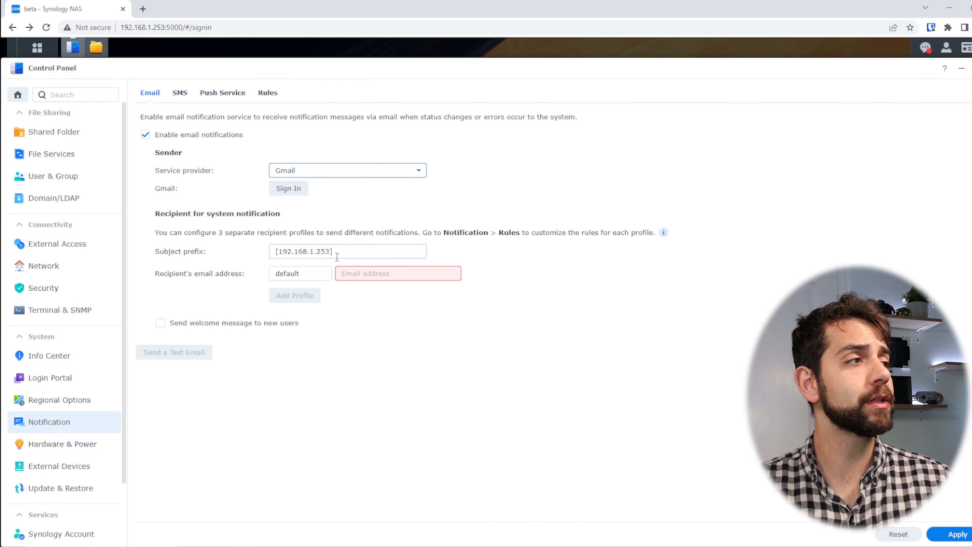
{"action": "left_click", "coordinate": [291, 194]}
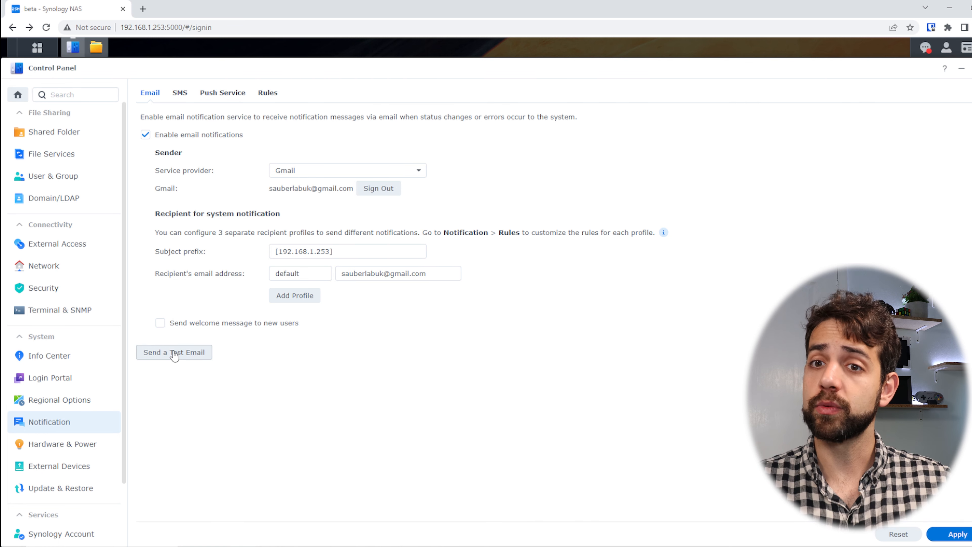
- Extend the enforced 2-factor authentication to all users in the account security settings
{"action": "left_click", "coordinate": [37, 293]}
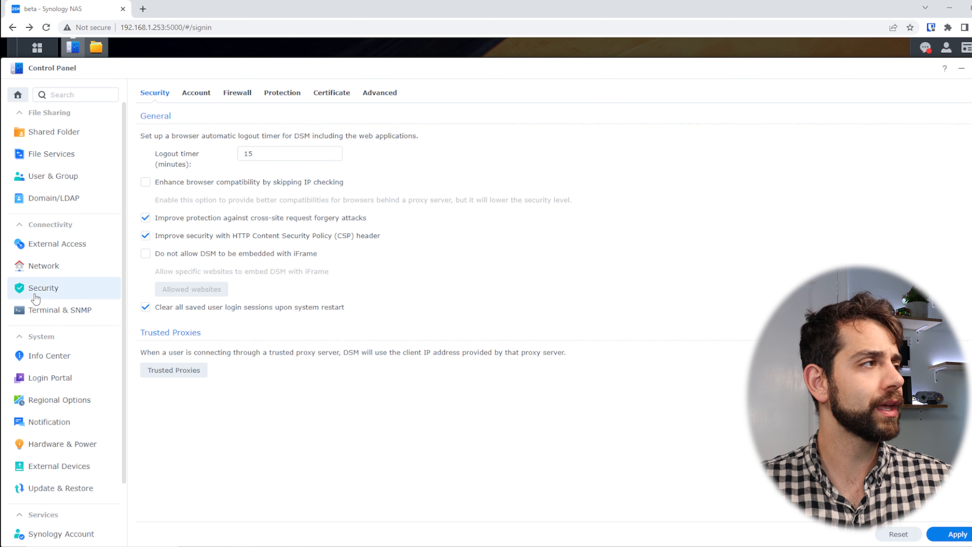
{"action": "left_click", "coordinate": [202, 96]}
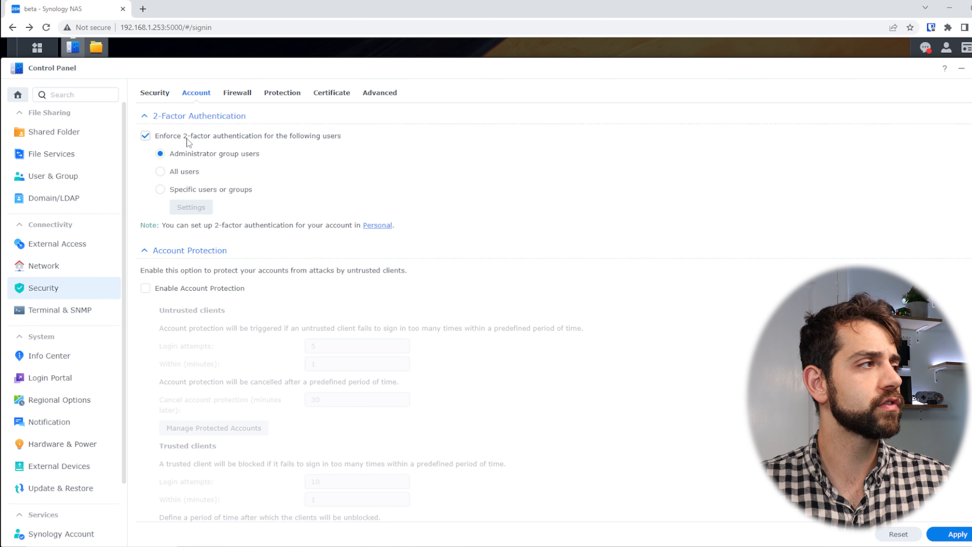
{"action": "left_click", "coordinate": [197, 175]}
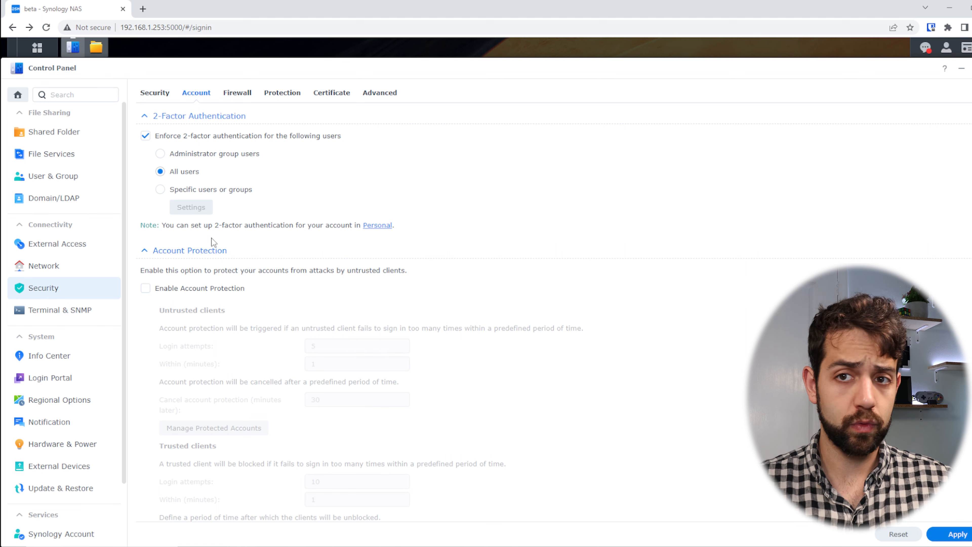
- Enable Account Protection, apply the security settings, and postpone the administrator's own 2-factor authentication setup
{"action": "scroll", "coordinate": [211, 237], "scroll_direction": "down", "scroll_amount": 2}
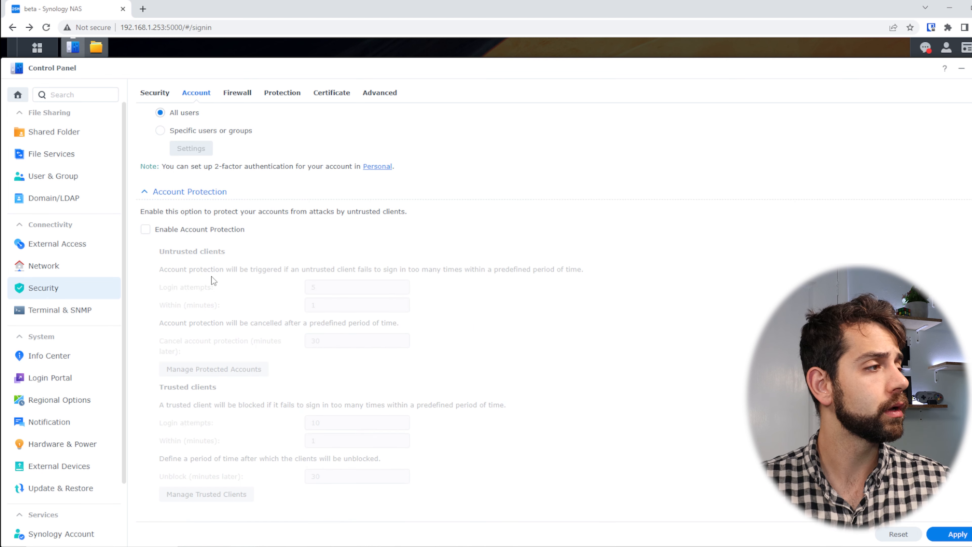
{"action": "left_click", "coordinate": [186, 229]}
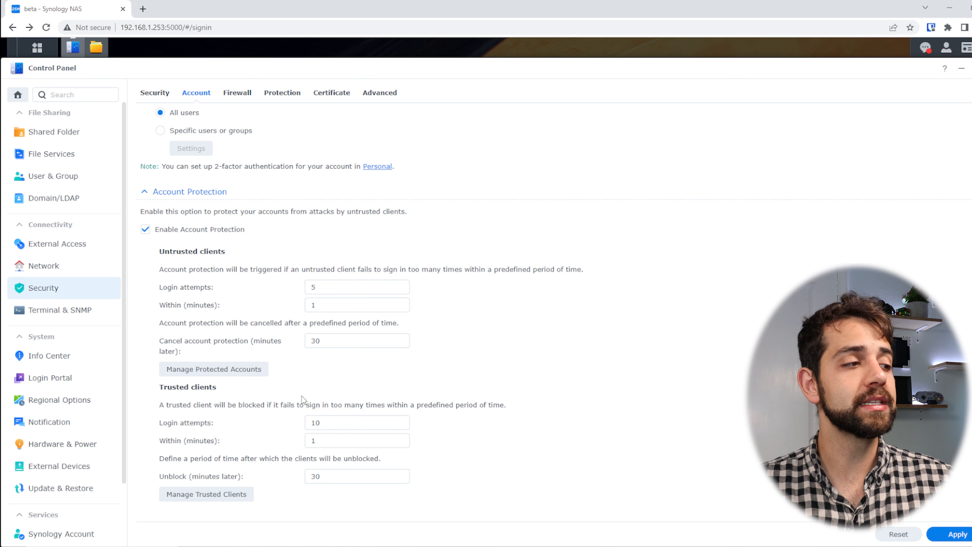
{"action": "left_click", "coordinate": [957, 534]}
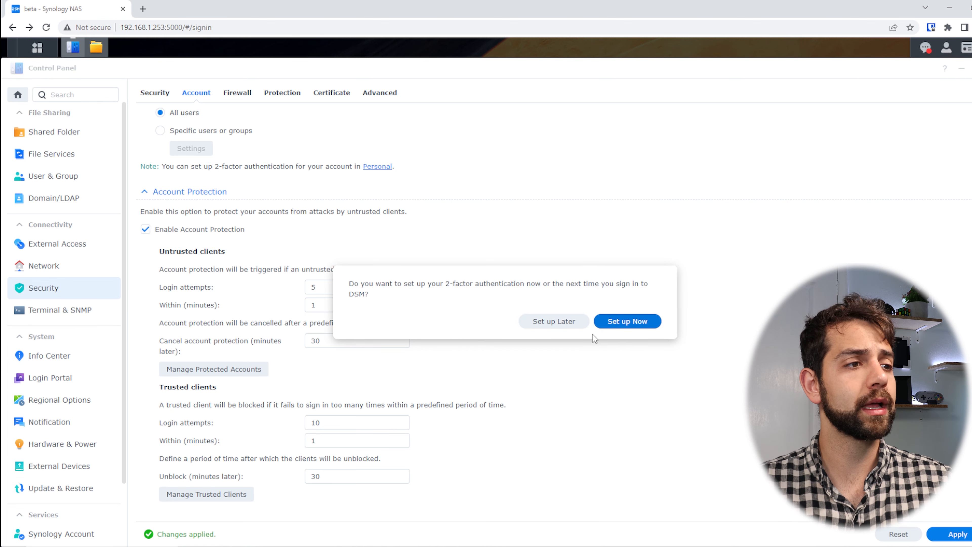
{"action": "left_click", "coordinate": [555, 322]}
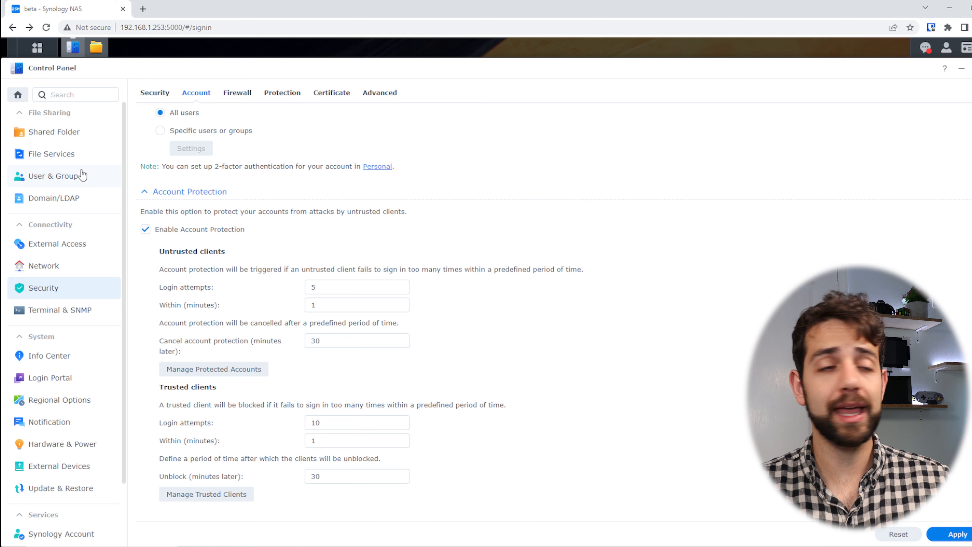
- Open the personal account settings from the administrator account's user properties
{"action": "left_click", "coordinate": [65, 183]}
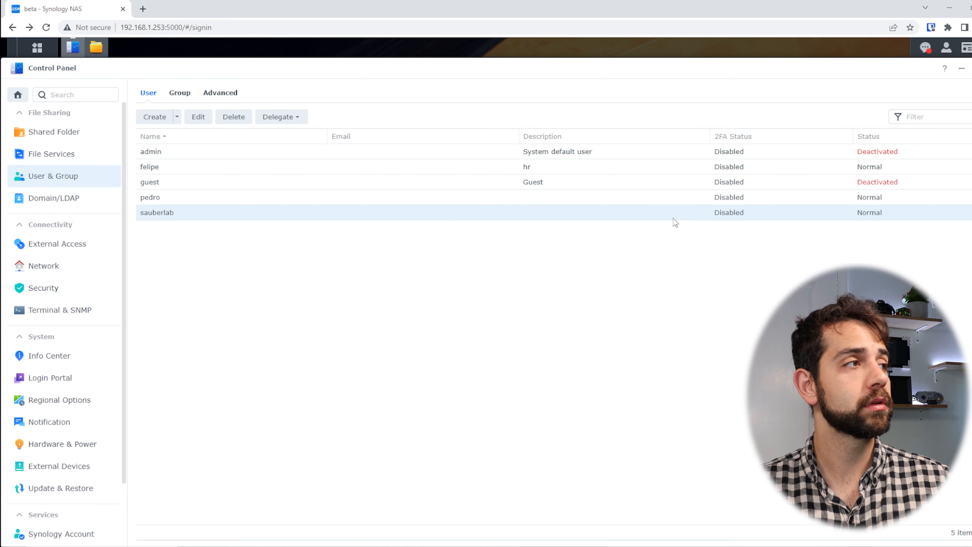
{"action": "left_click", "coordinate": [196, 117]}
{"action": "left_click", "coordinate": [518, 386]}
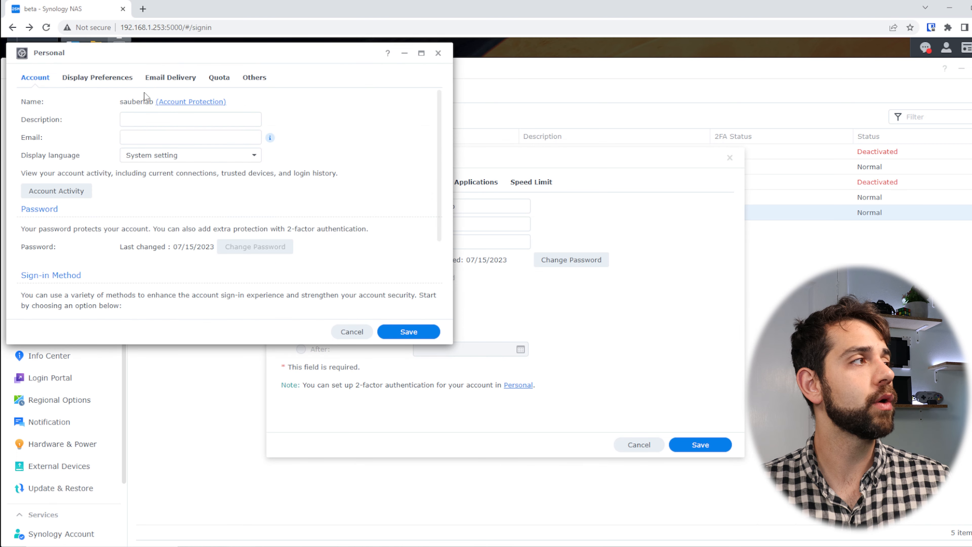